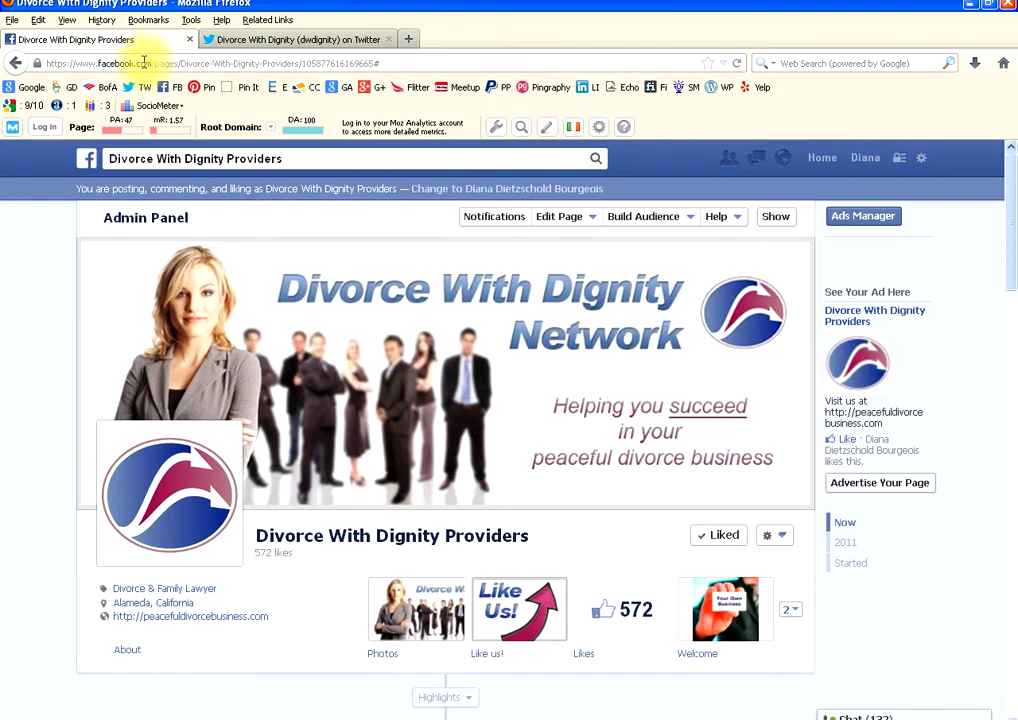
Step: Switch to Outlook and start a new message to review the signature's Facebook and Twitter line
{"action": "left_click", "coordinate": [277, 41]}
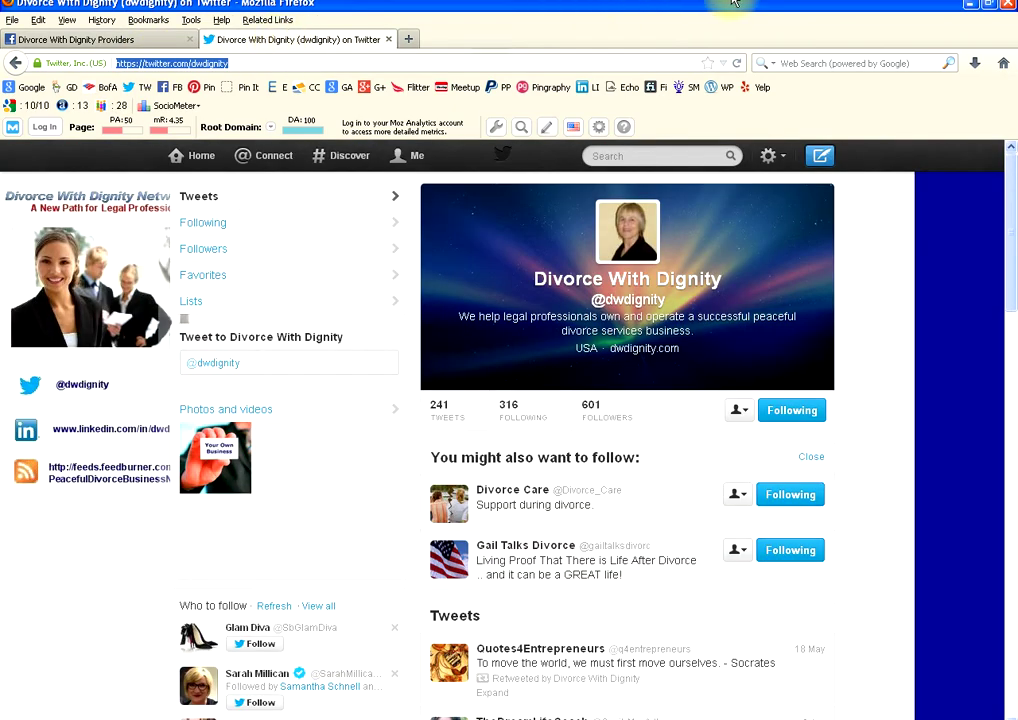
{"action": "left_click", "coordinate": [970, 5]}
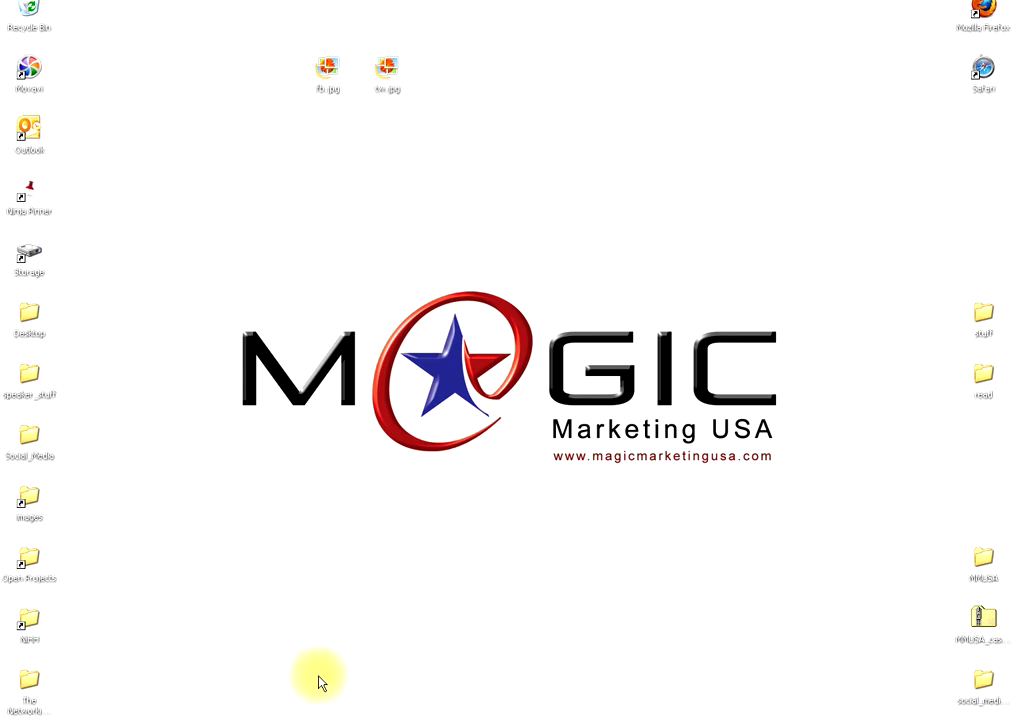
{"action": "left_click", "coordinate": [303, 716]}
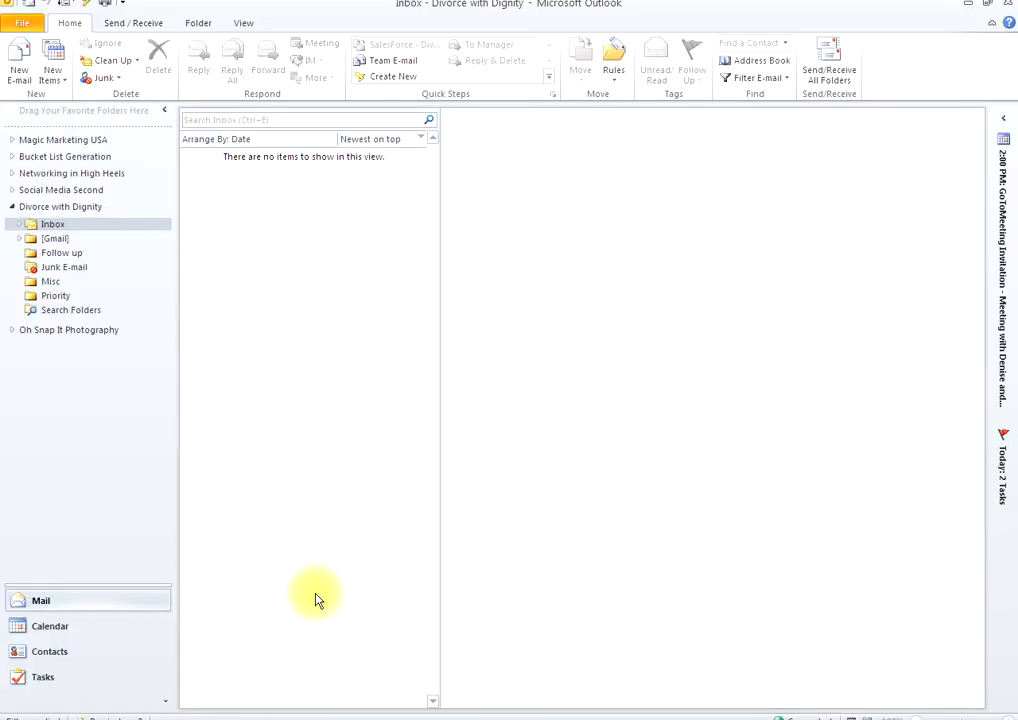
{"action": "left_click", "coordinate": [17, 58]}
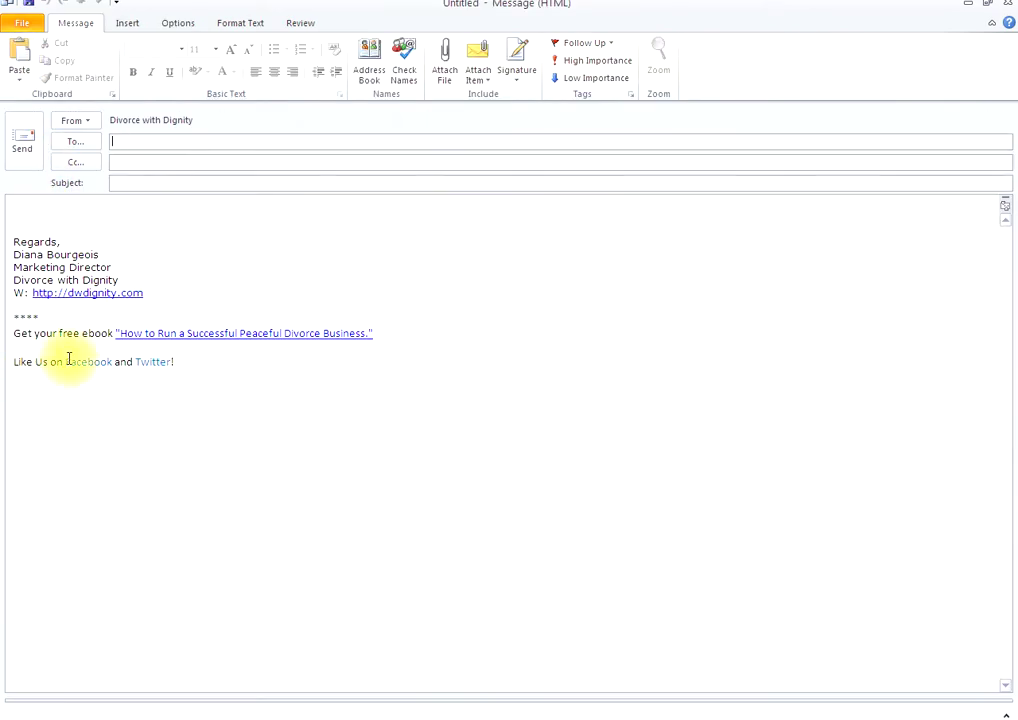
{"action": "left_click_drag", "start_coordinate": [36, 361], "coordinate": [171, 361]}
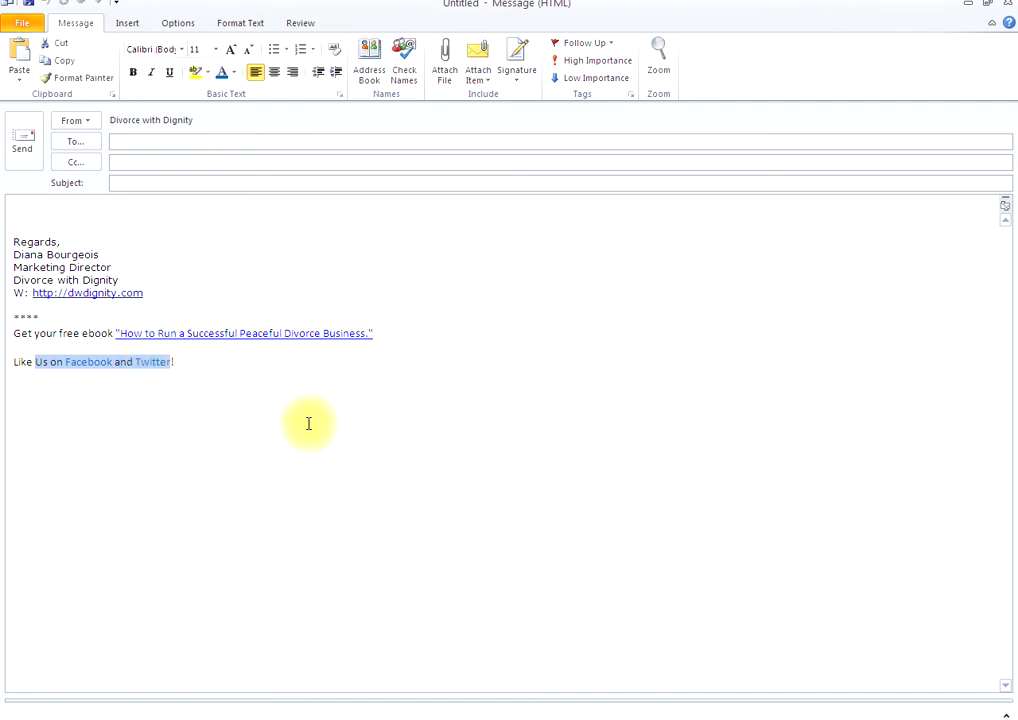
{"action": "left_click", "coordinate": [243, 406]}
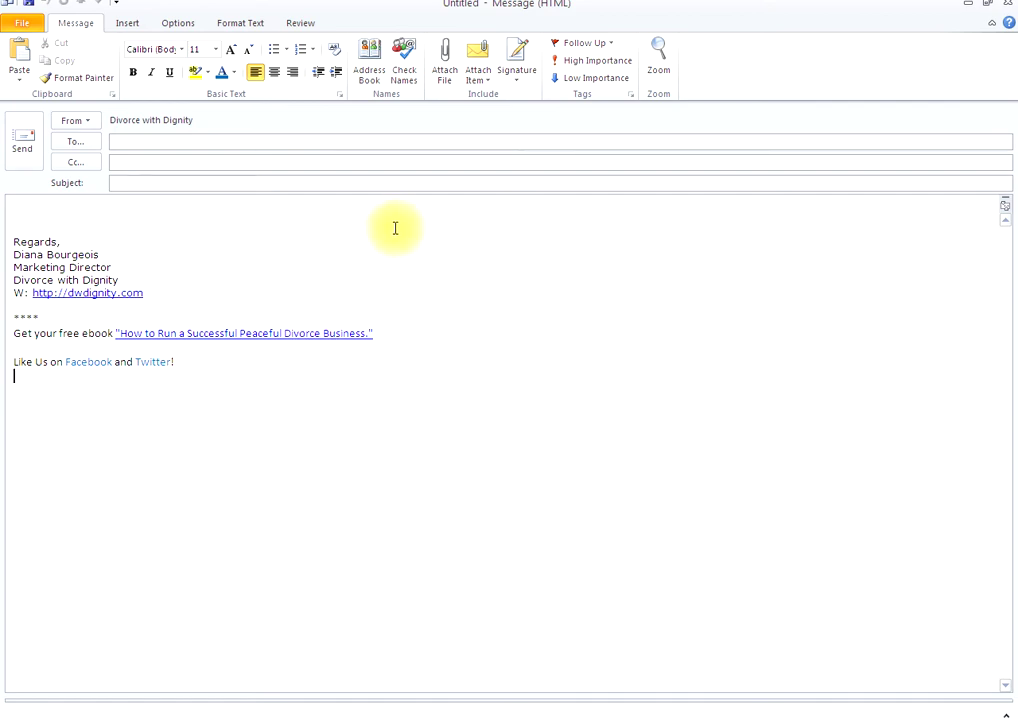
Step: Edit the DWD signature, replacing the "Like Us on Facebook and Twitter!" line with "Get Connected Today!"
{"action": "left_click", "coordinate": [527, 90]}
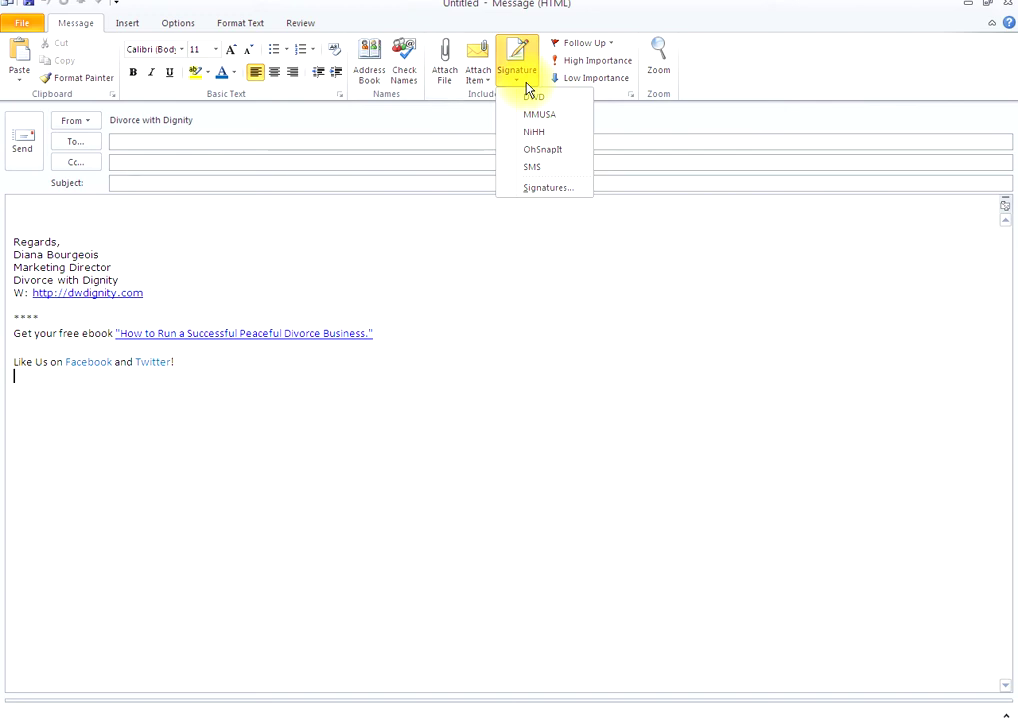
{"action": "left_click", "coordinate": [540, 188]}
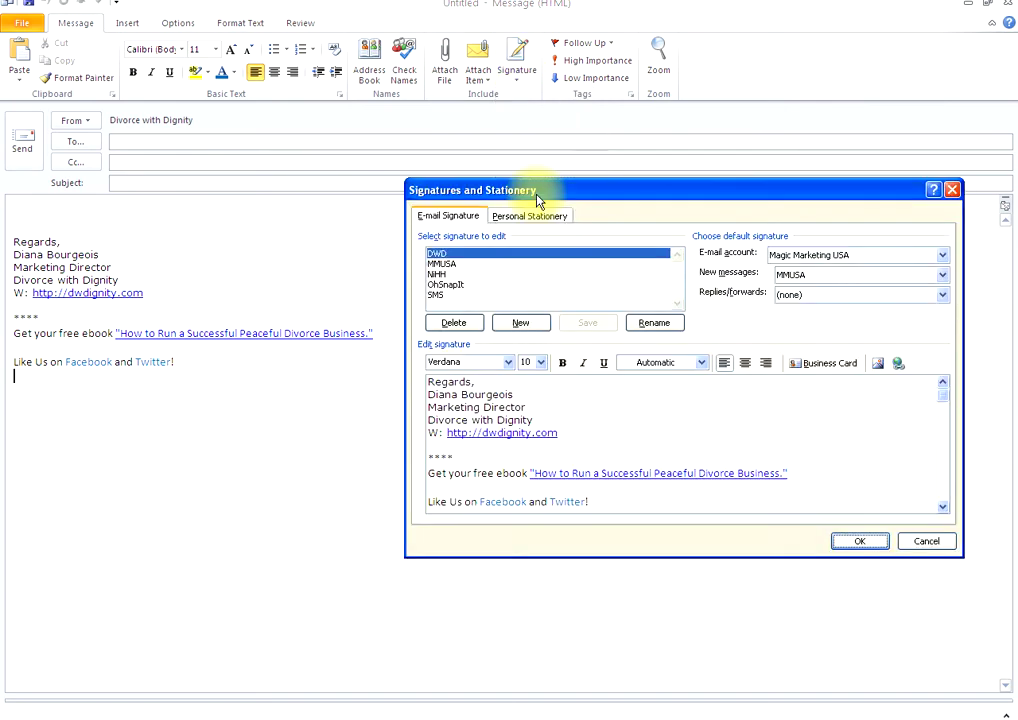
{"action": "left_click", "coordinate": [591, 502]}
{"action": "left_click_drag", "start_coordinate": [591, 502], "coordinate": [432, 501]}
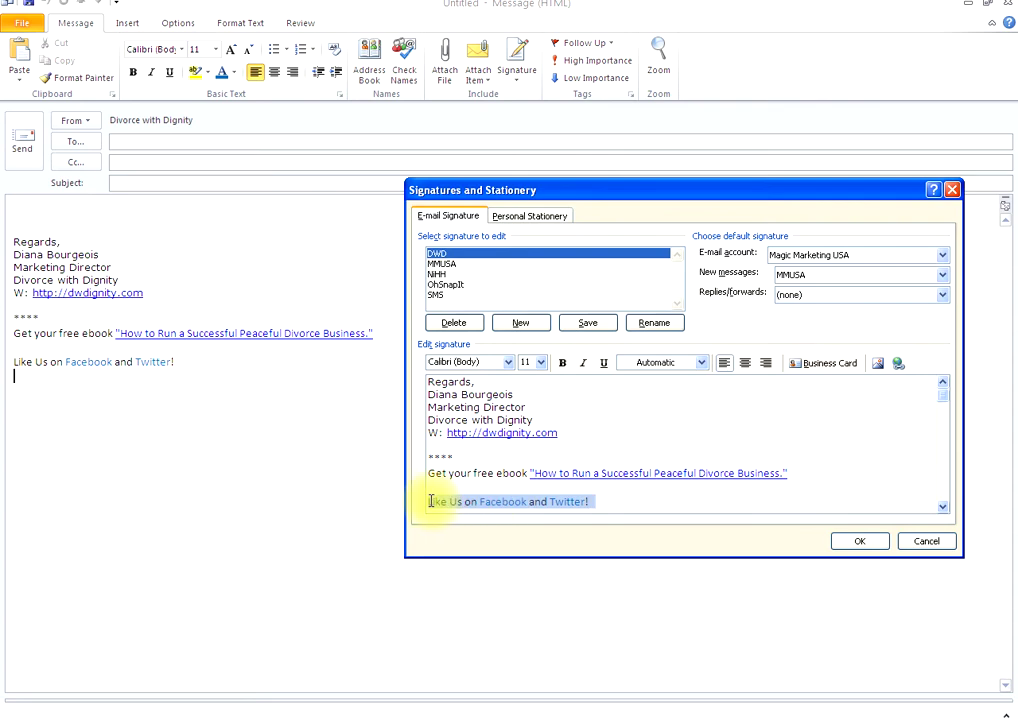
{"action": "key", "text": "Delete"}
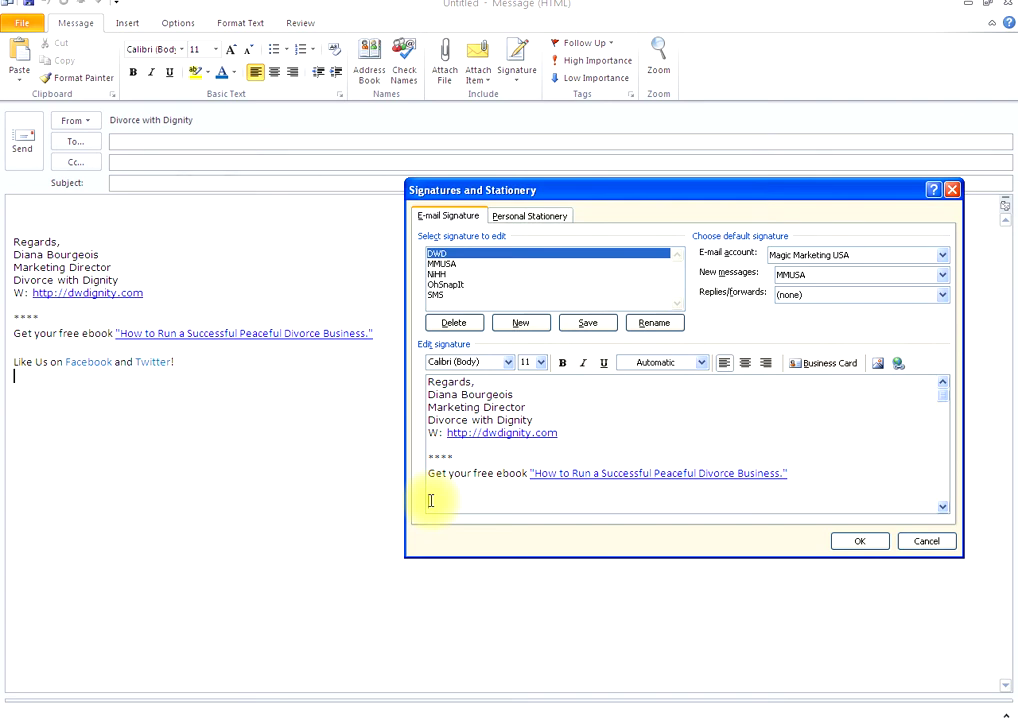
{"action": "type", "text": "F"}
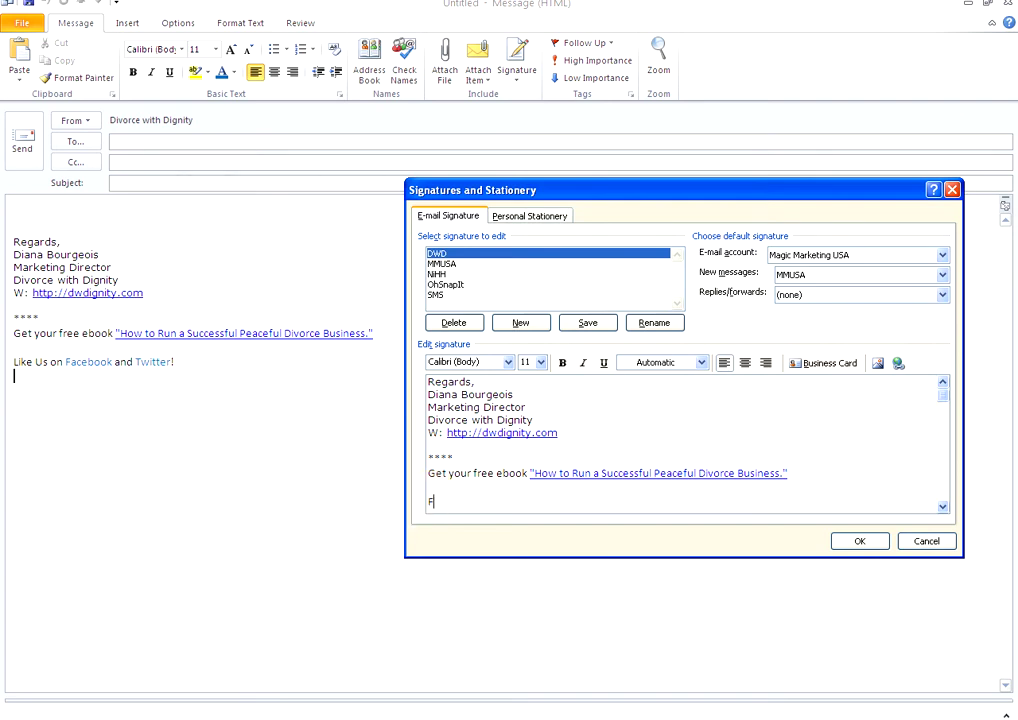
{"action": "key", "text": "BackSpace"}
{"action": "type", "text": "Get Connectee"}
{"action": "key", "text": "BackSpace"}
{"action": "type", "text": "d Today>"}
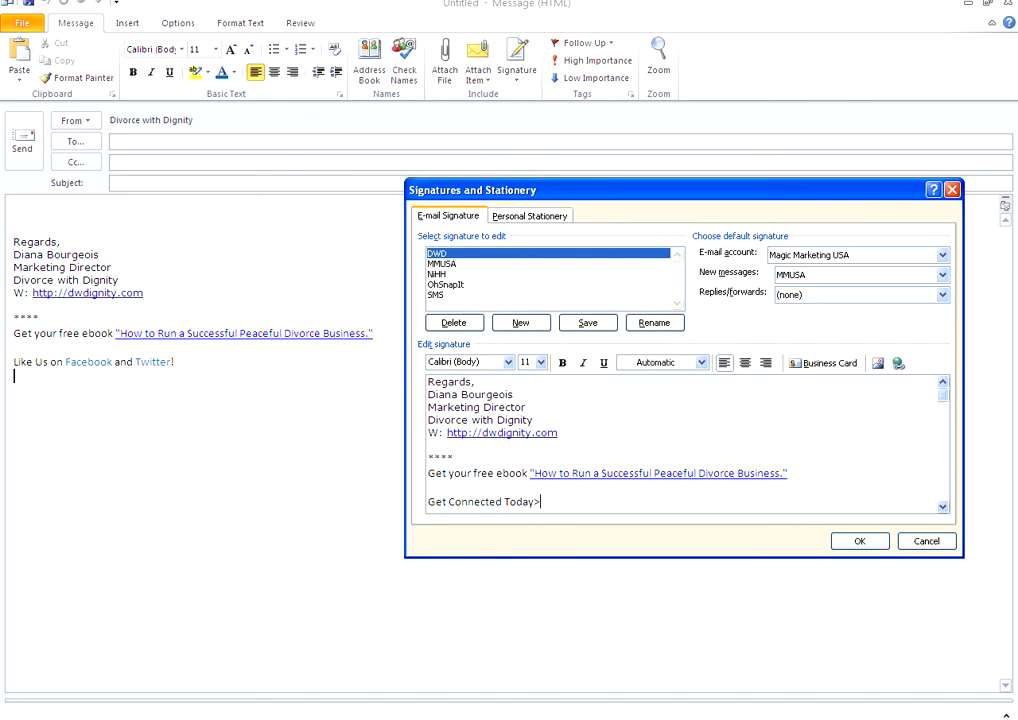
{"action": "key", "text": "BackSpace"}
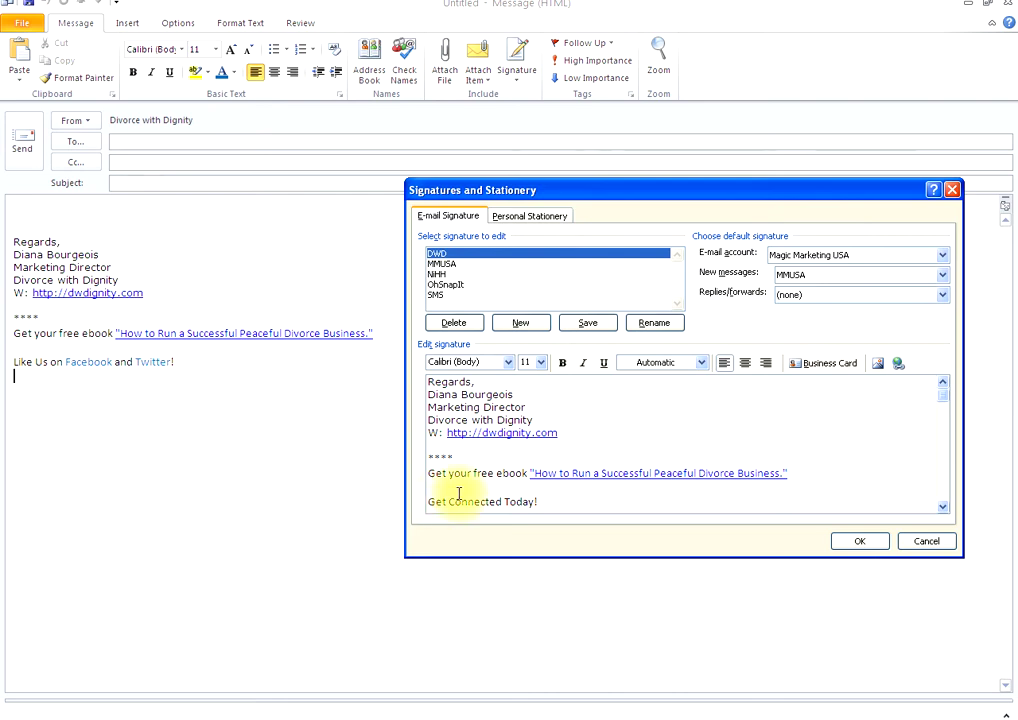
Step: Insert the picture fb.jpg from the Desktop after "Get Connected Today!" in the signature
{"action": "left_click", "coordinate": [879, 368]}
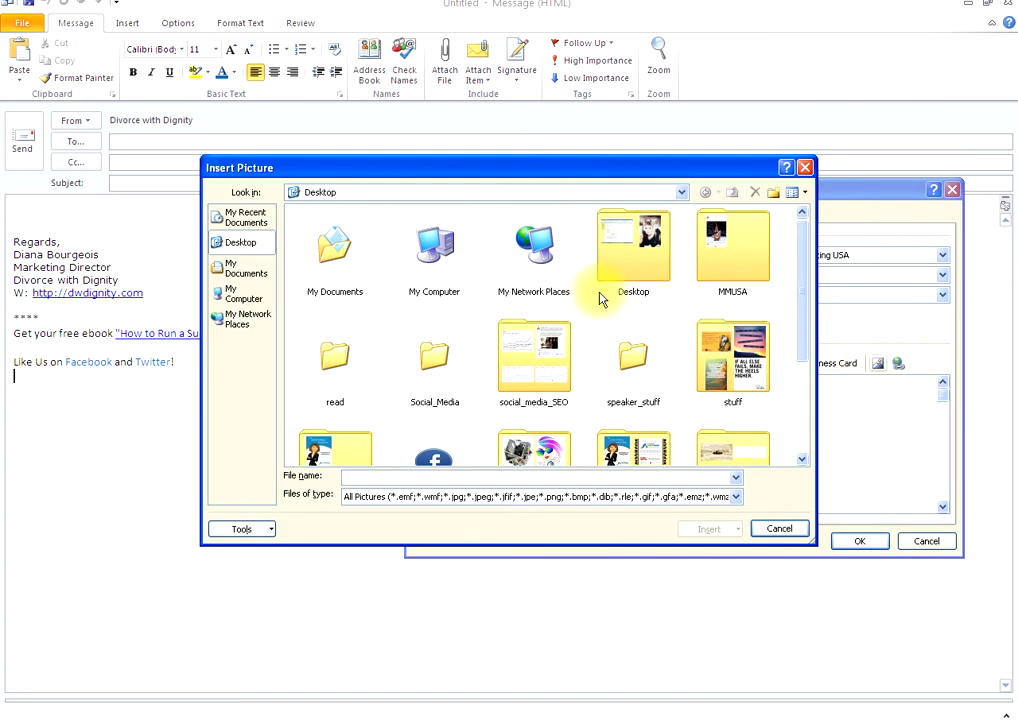
{"action": "left_click", "coordinate": [432, 457]}
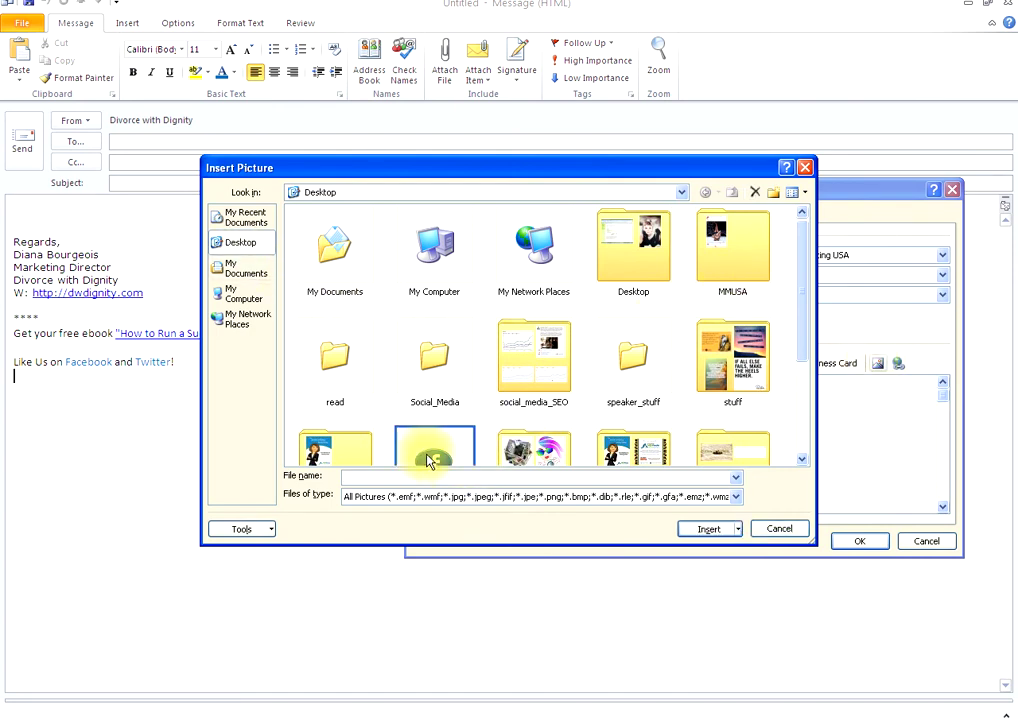
{"action": "scroll", "coordinate": [782, 291], "scroll_direction": "down", "scroll_amount": 2}
{"action": "scroll", "coordinate": [799, 316], "scroll_direction": "down", "scroll_amount": 1}
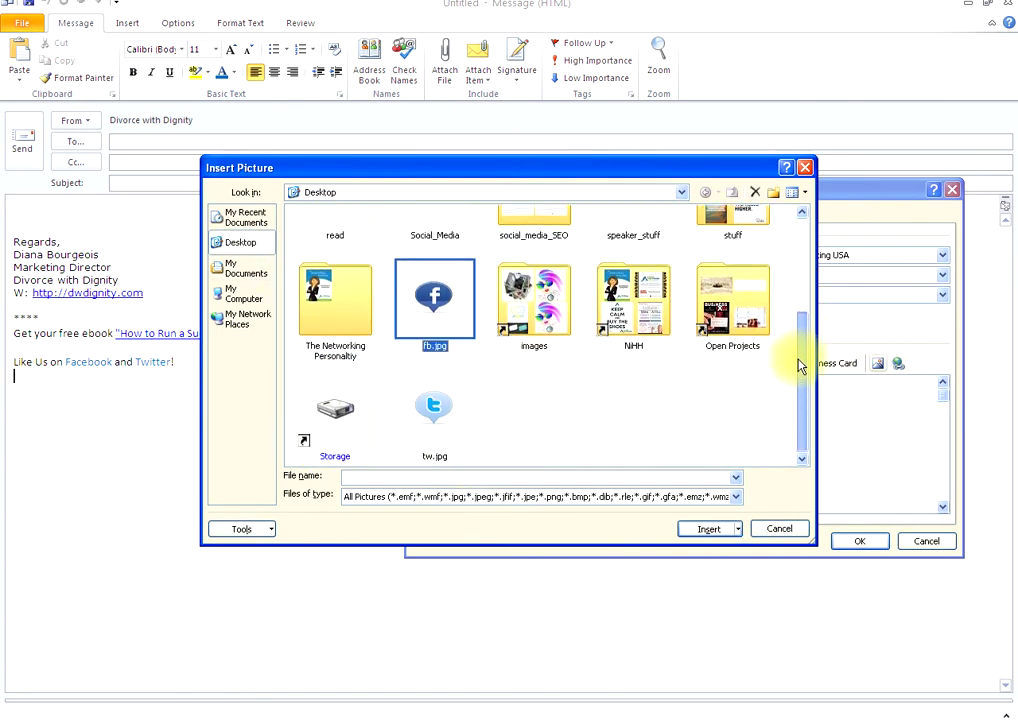
{"action": "left_click", "coordinate": [727, 533]}
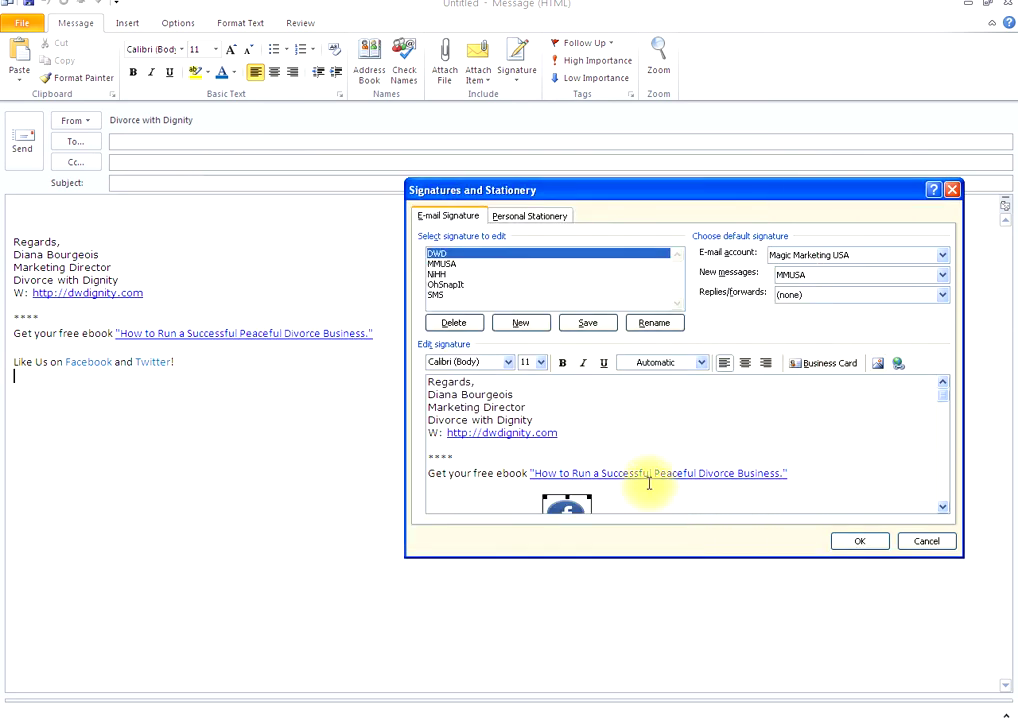
Step: Insert the picture tw.jpg from the Desktop after the Facebook icon in the signature
{"action": "left_click", "coordinate": [645, 450]}
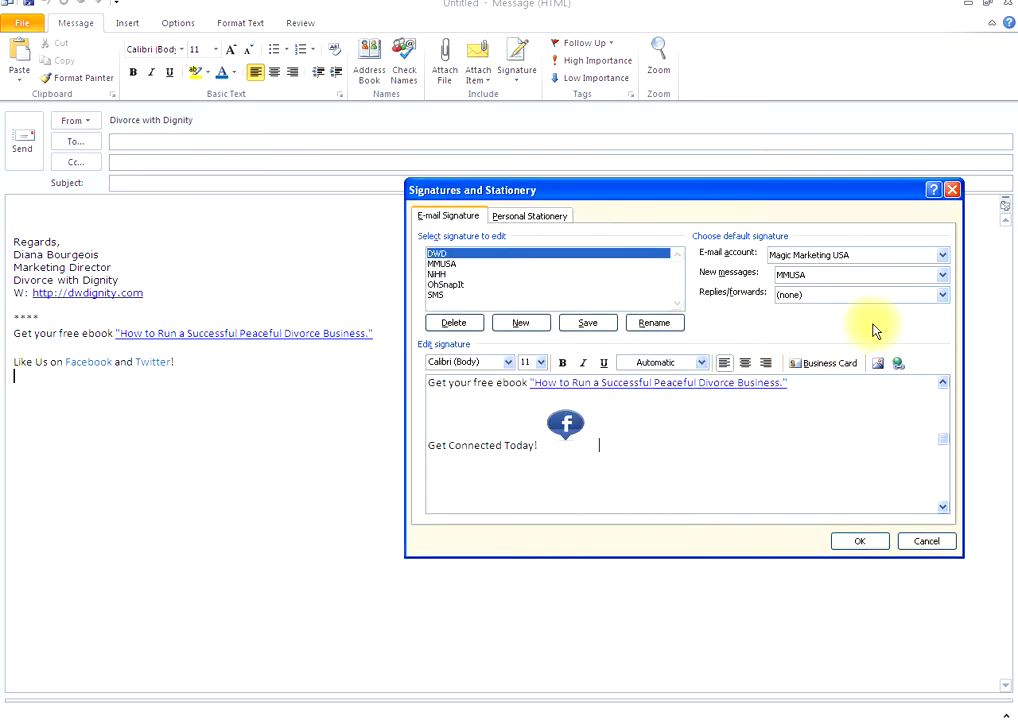
{"action": "left_click", "coordinate": [878, 364]}
{"action": "left_click_drag", "start_coordinate": [800, 325], "coordinate": [729, 416]}
{"action": "left_click", "coordinate": [434, 405]}
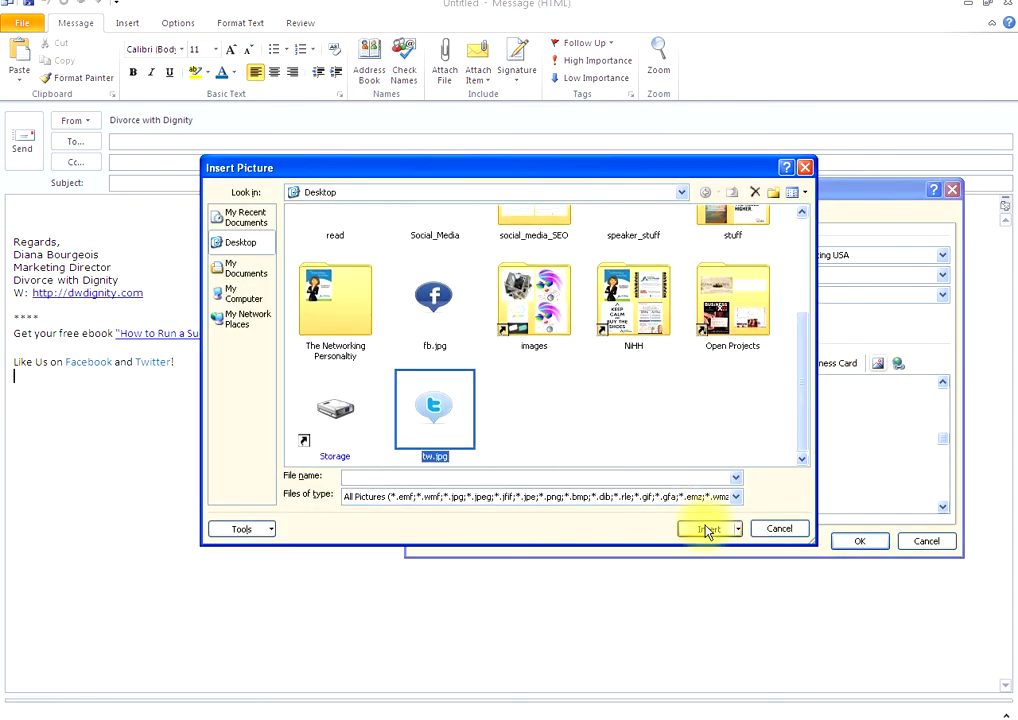
{"action": "left_click", "coordinate": [707, 529]}
{"action": "left_click", "coordinate": [721, 433]}
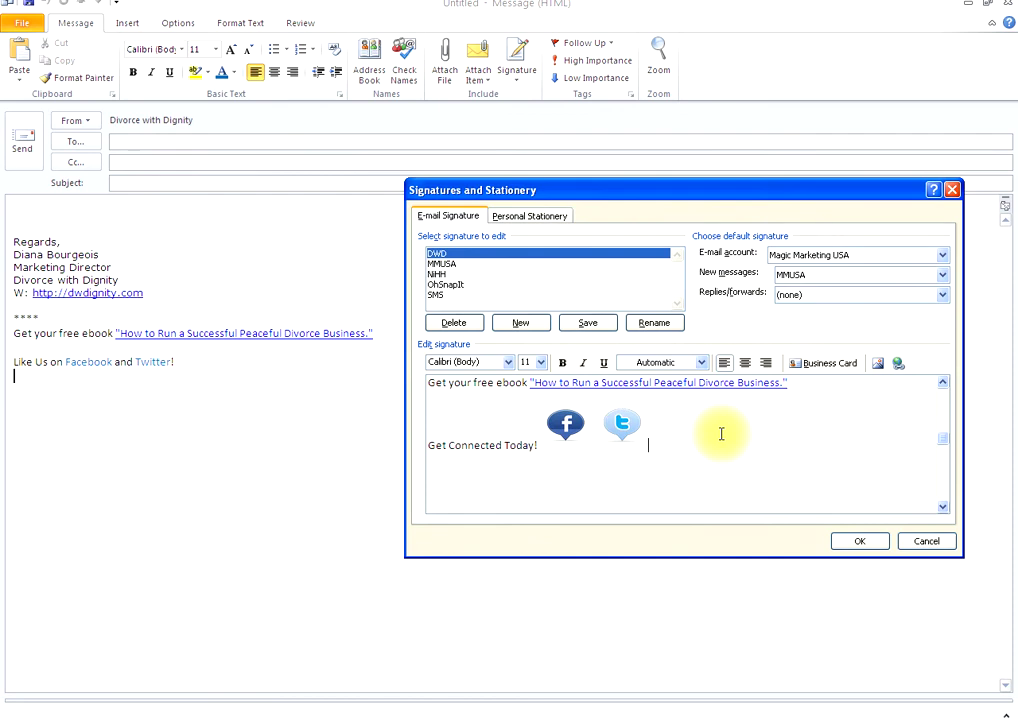
Step: Select the Facebook icon in the signature and start inserting a hyperlink on it
{"action": "left_click", "coordinate": [566, 425]}
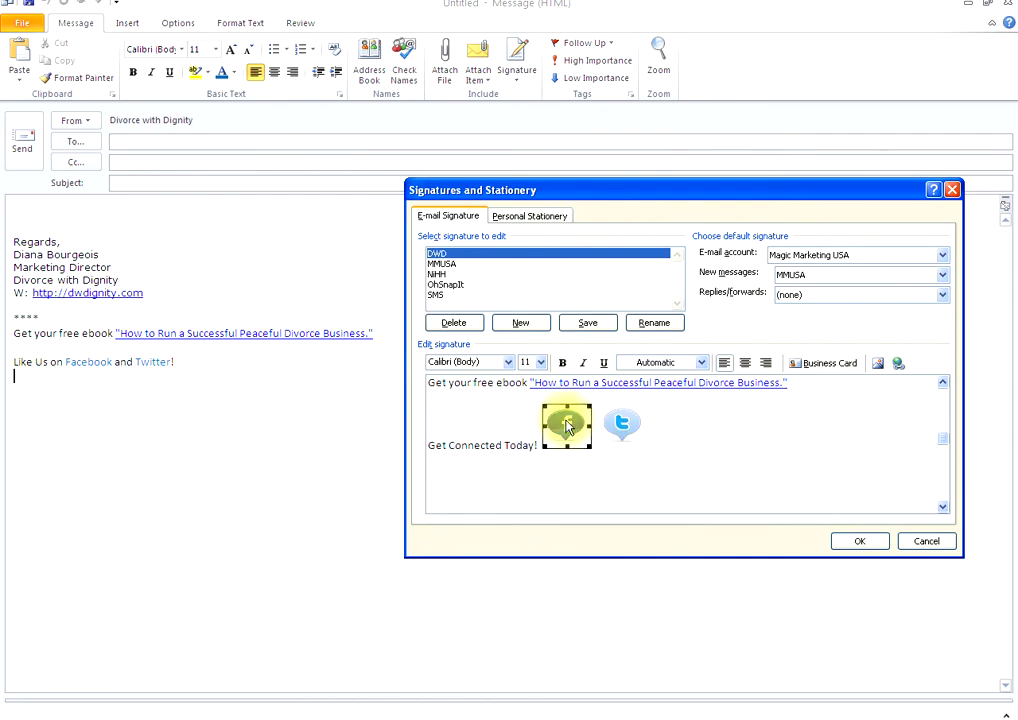
{"action": "left_click", "coordinate": [626, 427]}
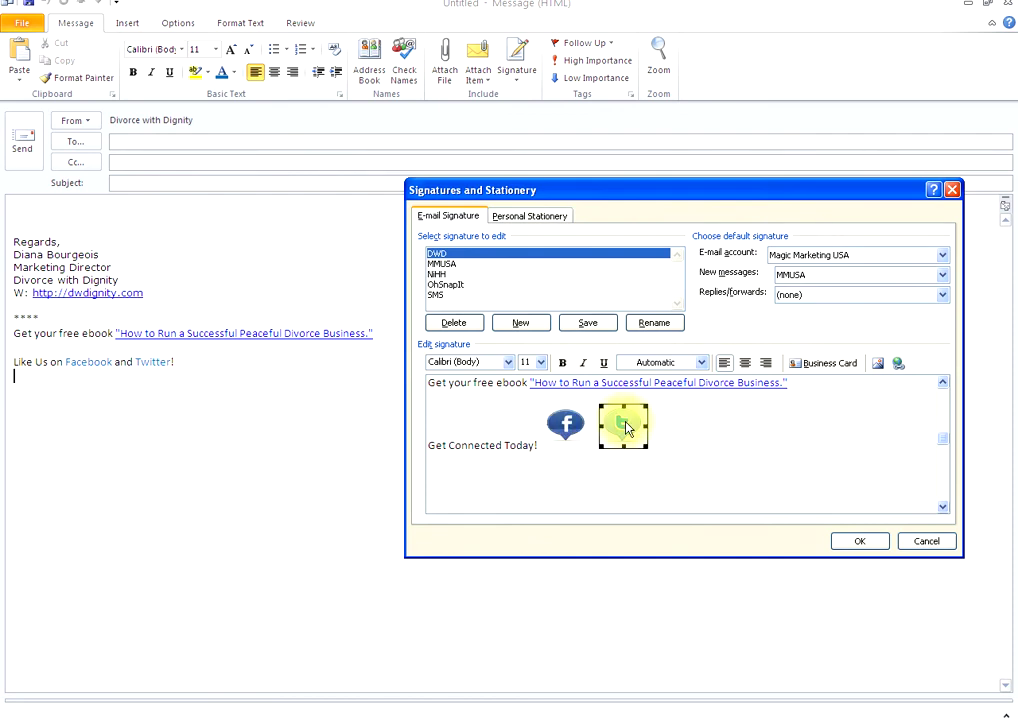
{"action": "left_click", "coordinate": [563, 425]}
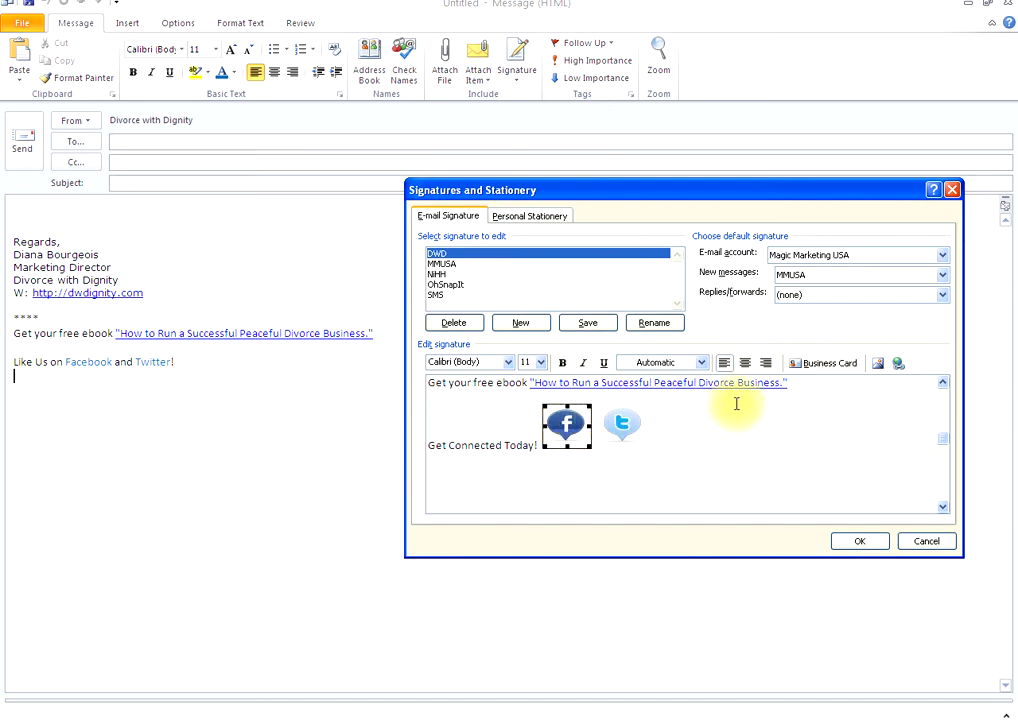
{"action": "left_click", "coordinate": [899, 364]}
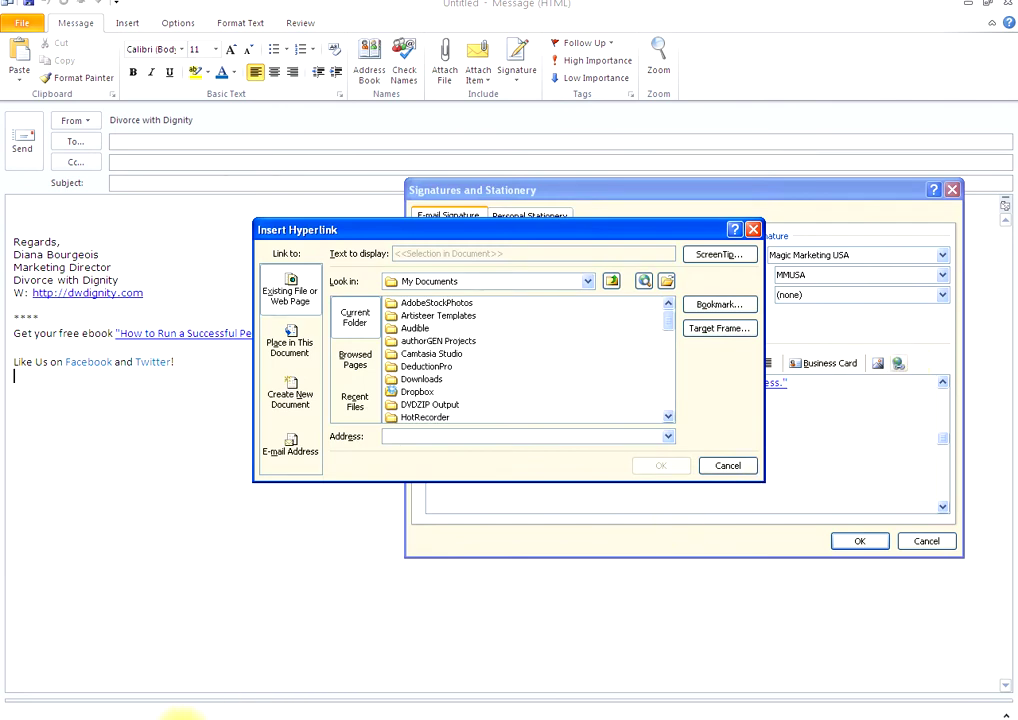
Step: Switch to Firefox and copy the web address of the Divorce With Dignity Providers Facebook page
{"action": "left_click", "coordinate": [180, 716]}
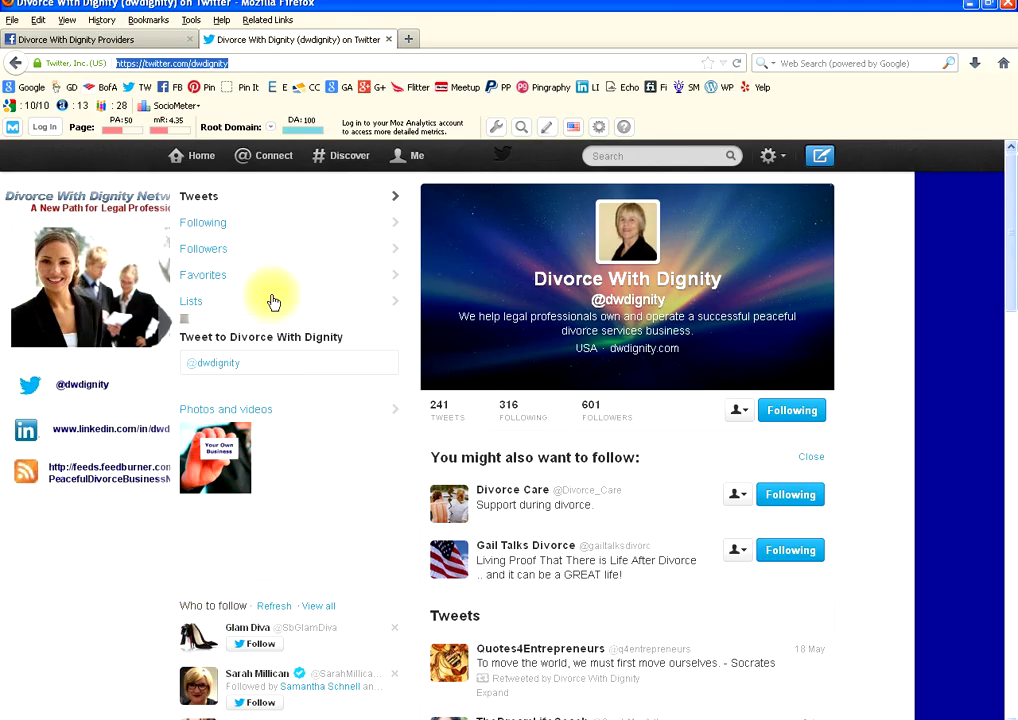
{"action": "left_click", "coordinate": [141, 40]}
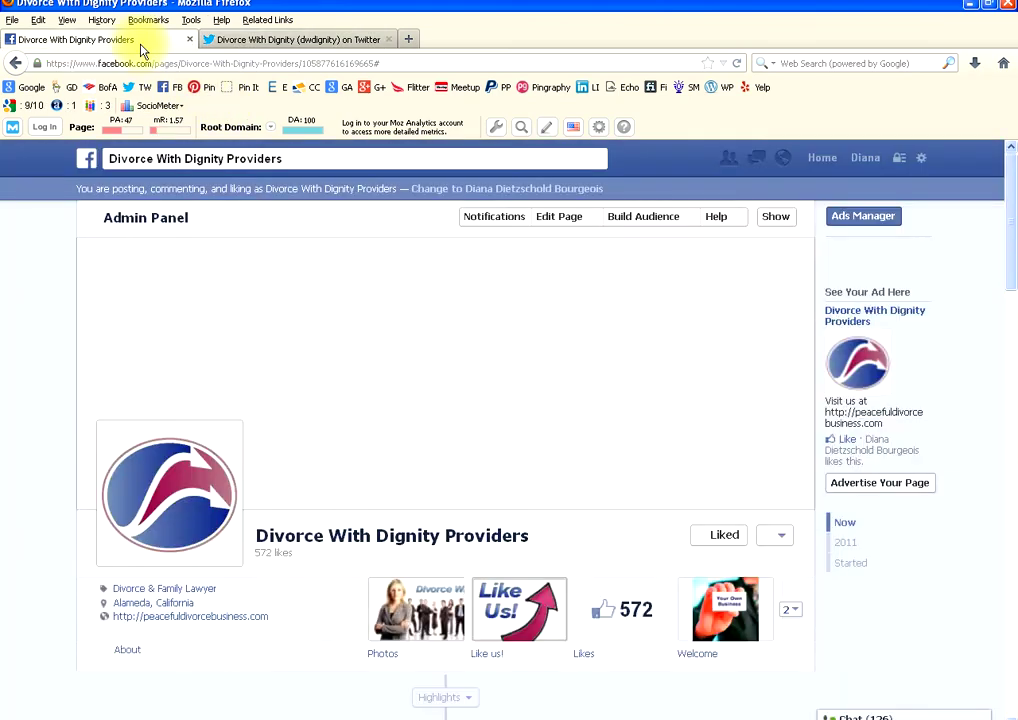
{"action": "left_click", "coordinate": [148, 60]}
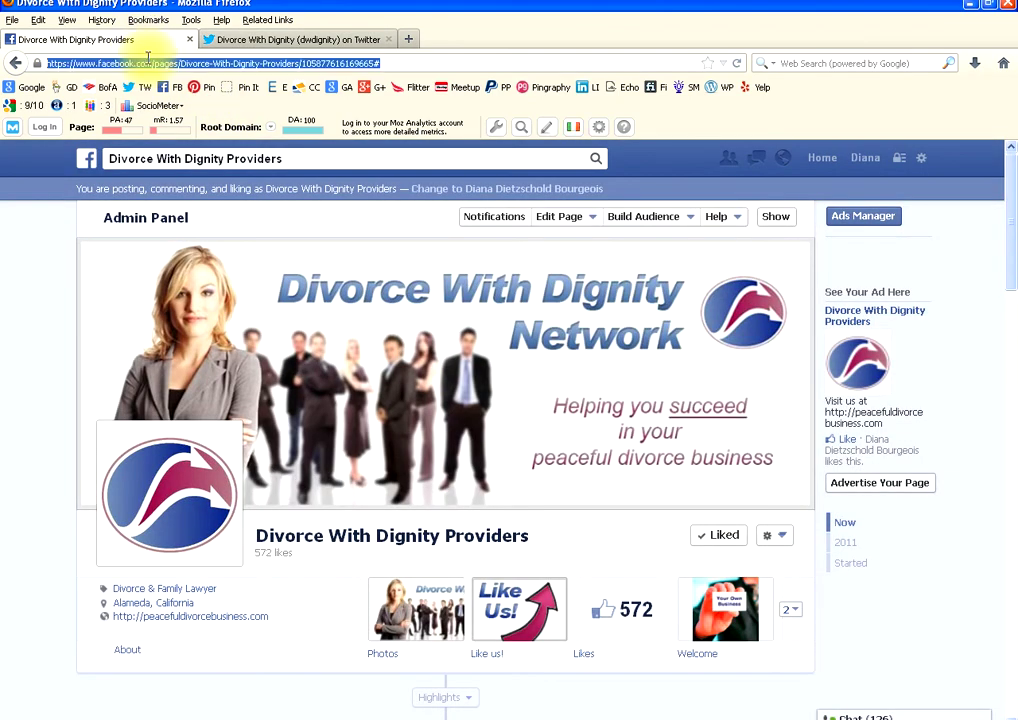
{"action": "right_click", "coordinate": [152, 62]}
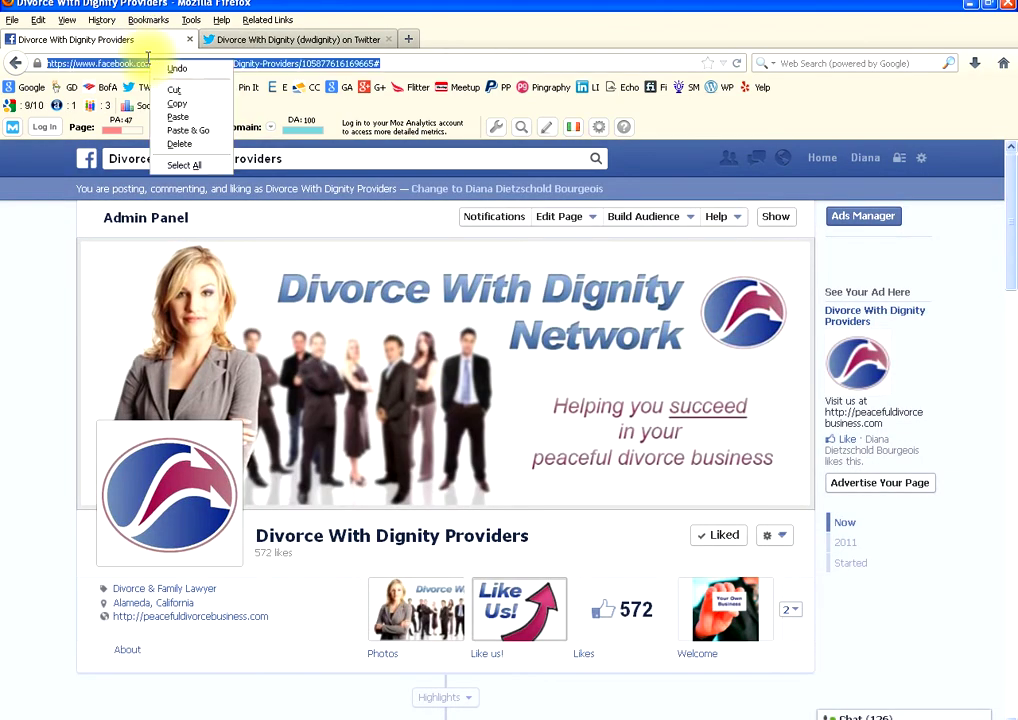
{"action": "left_click", "coordinate": [168, 102]}
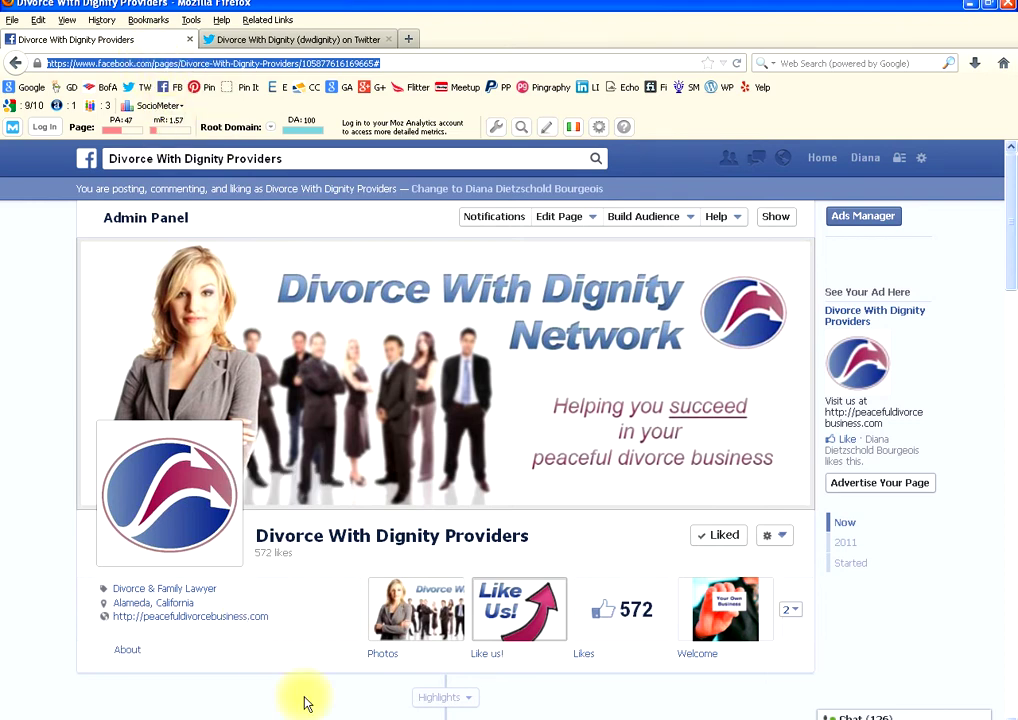
Step: Return to Outlook and paste the copied Facebook page URL as the hyperlink's address
{"action": "key", "text": "alt+Tab"}
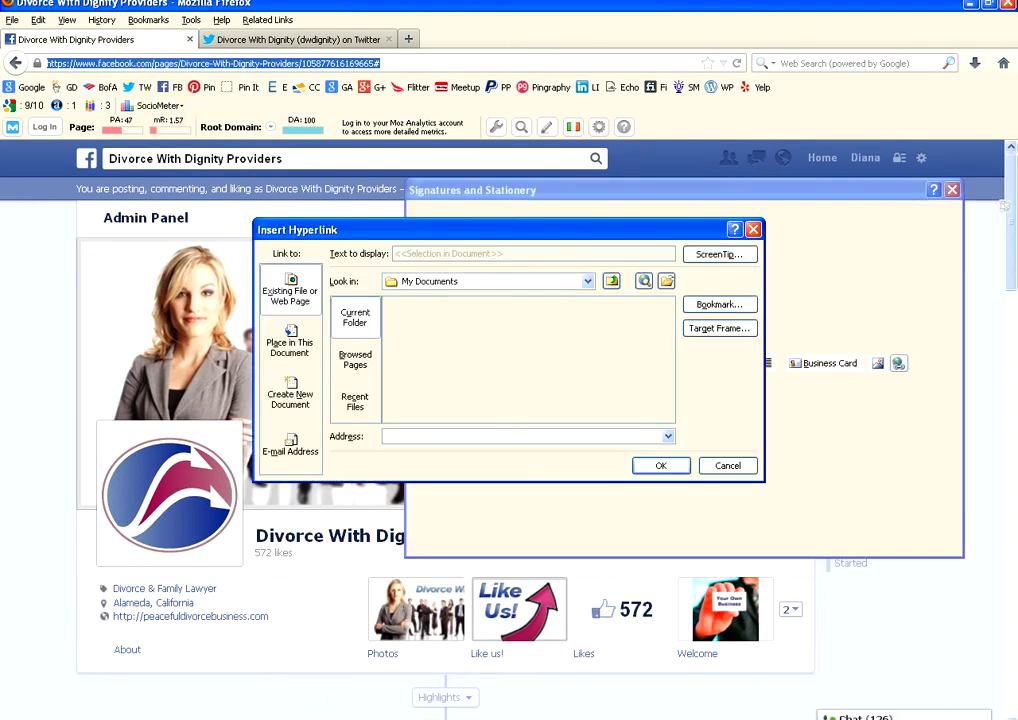
{"action": "left_click", "coordinate": [440, 437]}
{"action": "right_click", "coordinate": [442, 438]}
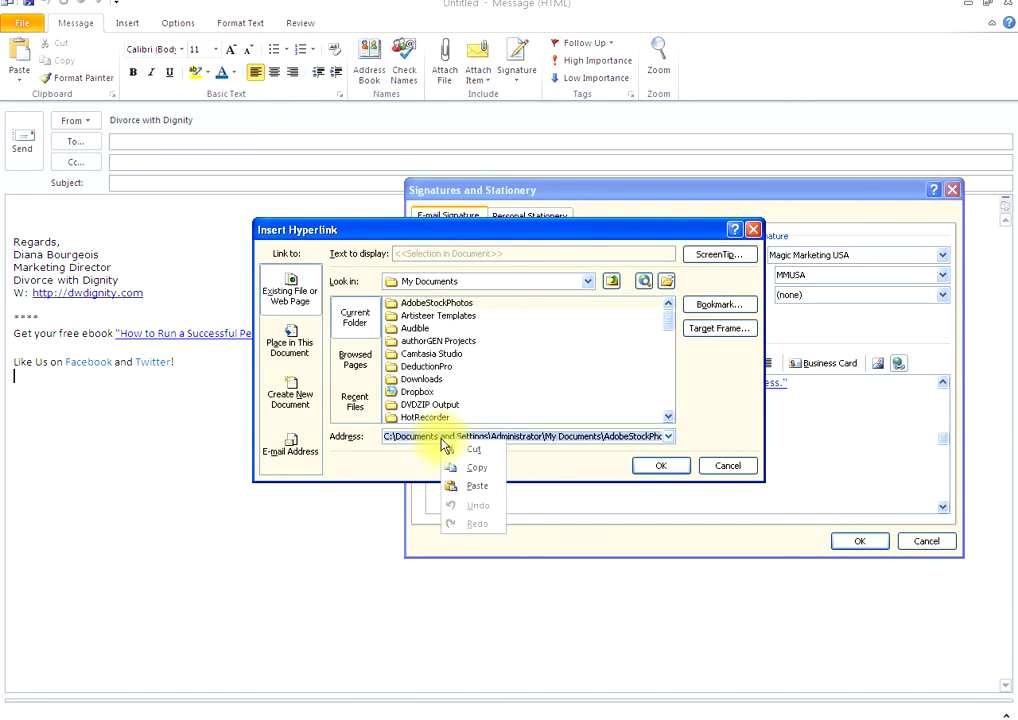
{"action": "left_click", "coordinate": [476, 486]}
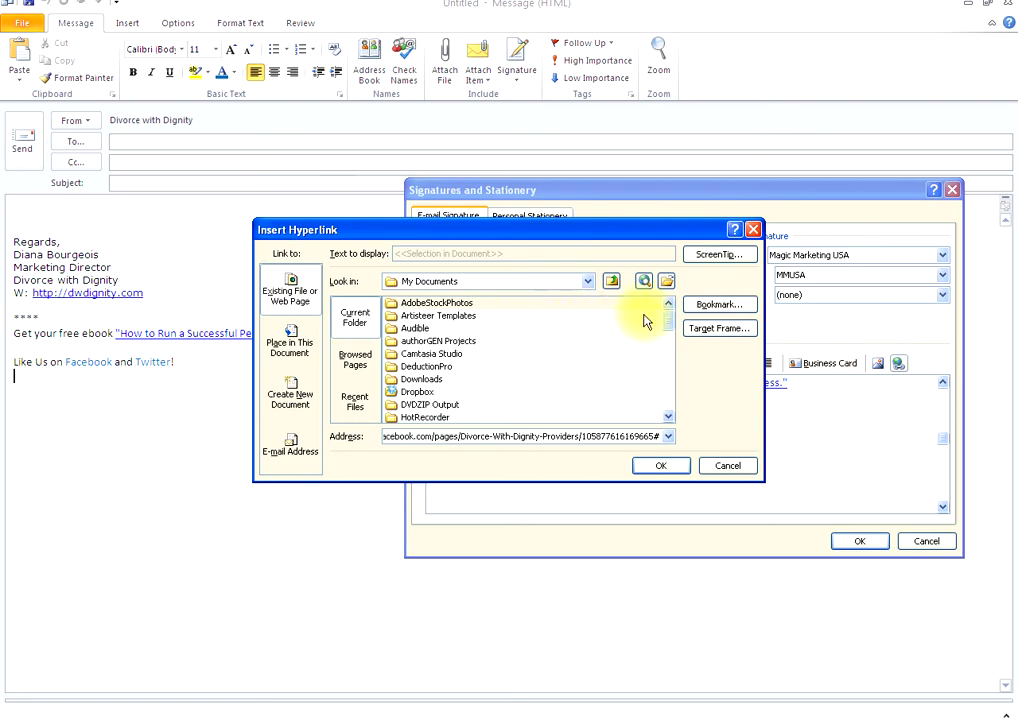
Step: Set the Facebook hyperlink's target frame to New window
{"action": "left_click", "coordinate": [733, 331]}
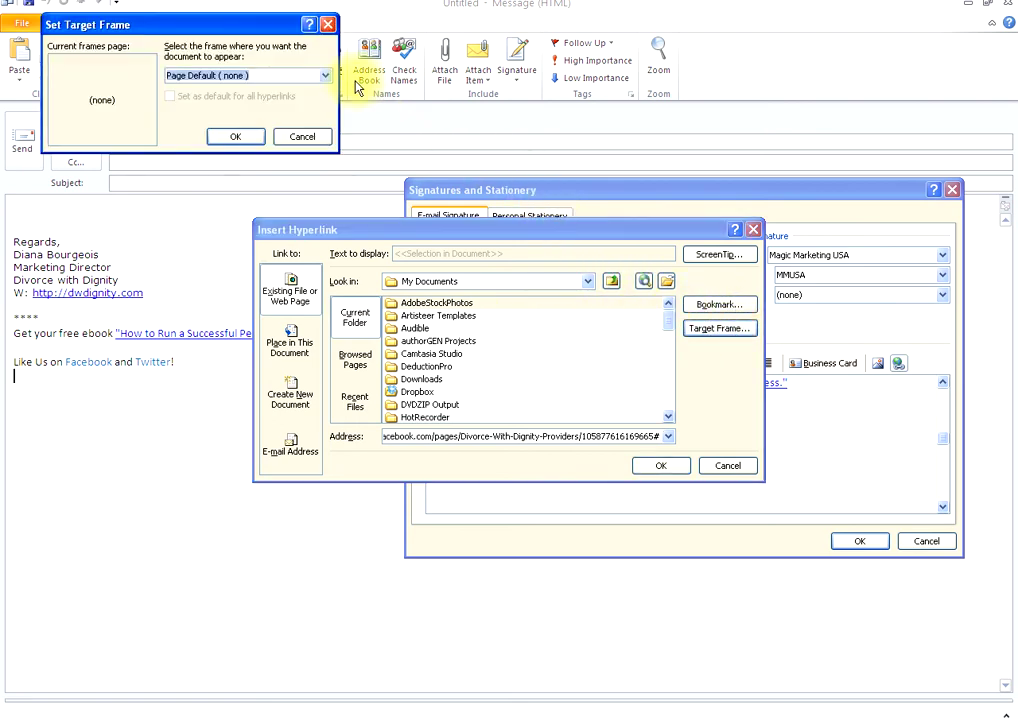
{"action": "left_click", "coordinate": [325, 76]}
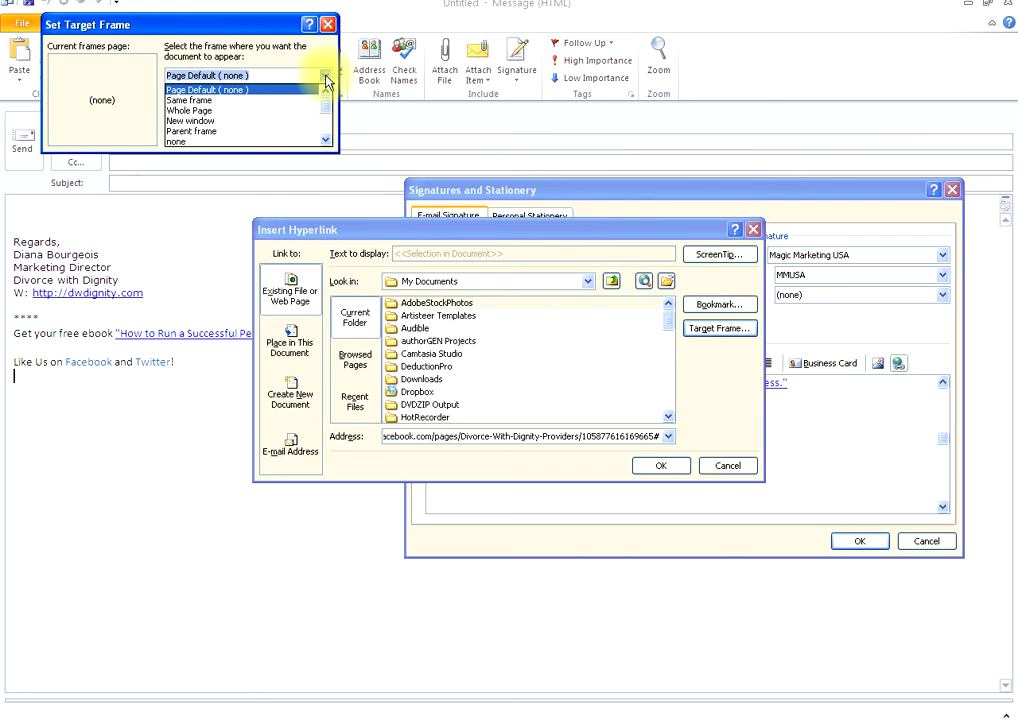
{"action": "left_click", "coordinate": [287, 121]}
{"action": "left_click", "coordinate": [240, 137]}
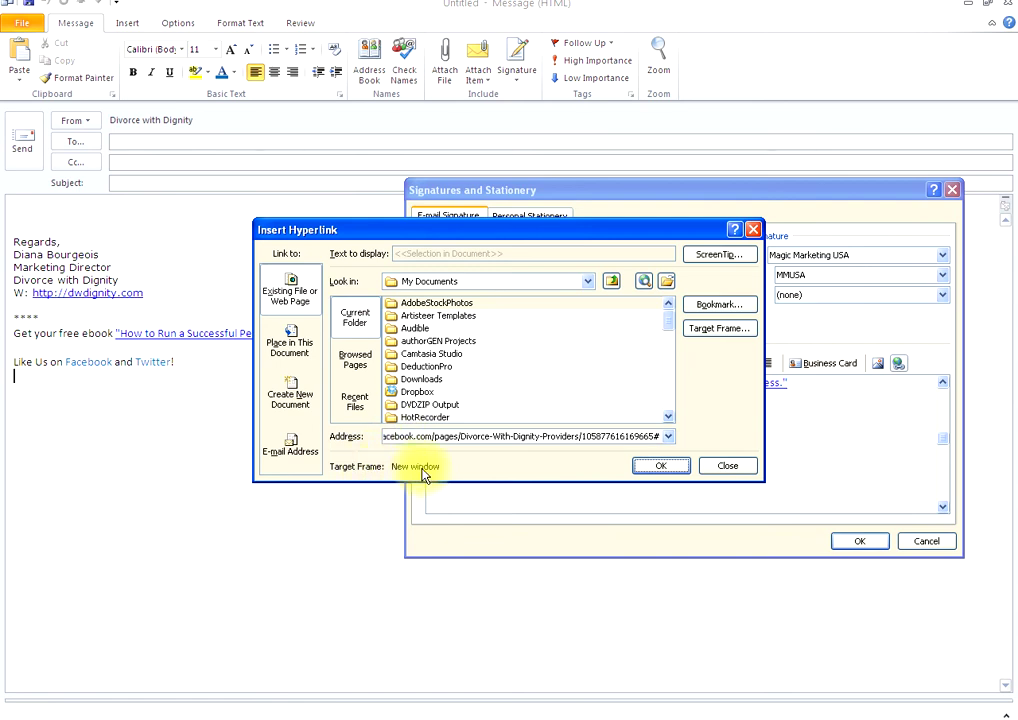
Step: Apply the Facebook icon's hyperlink, then select the Twitter icon in the signature and start inserting a hyperlink on it
{"action": "left_click", "coordinate": [659, 466]}
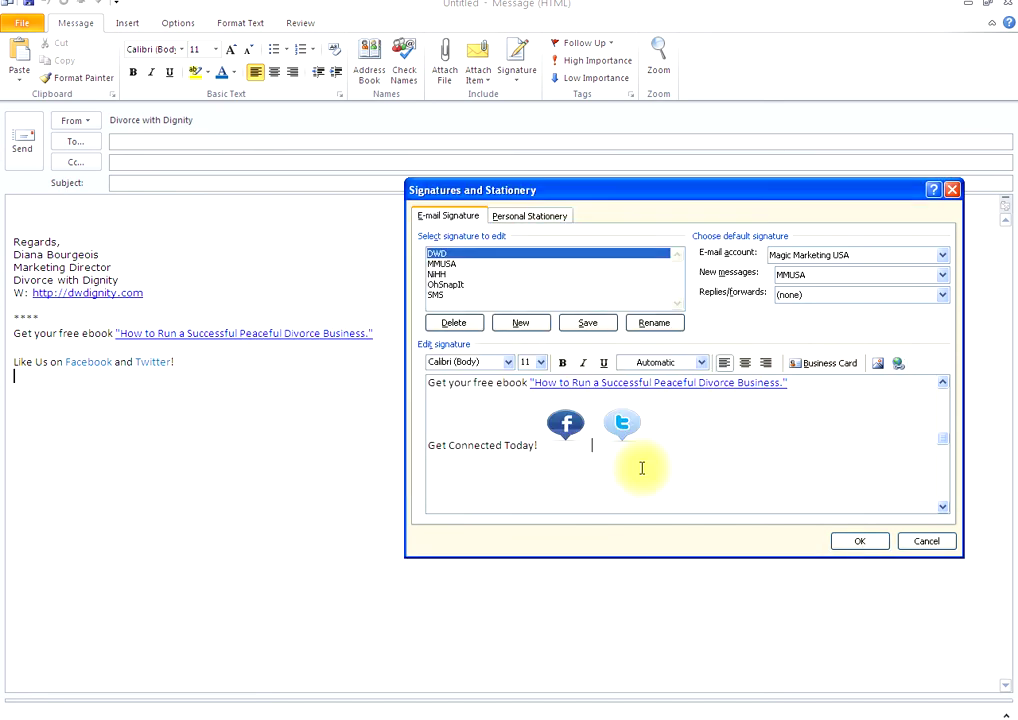
{"action": "left_click", "coordinate": [620, 428]}
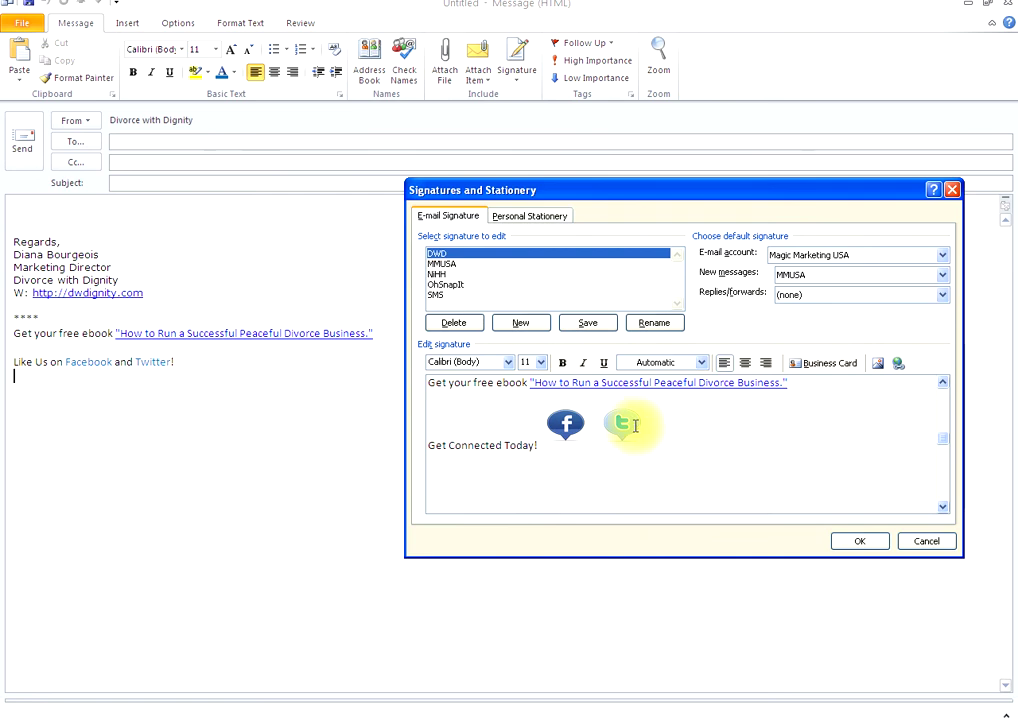
{"action": "left_click", "coordinate": [898, 364]}
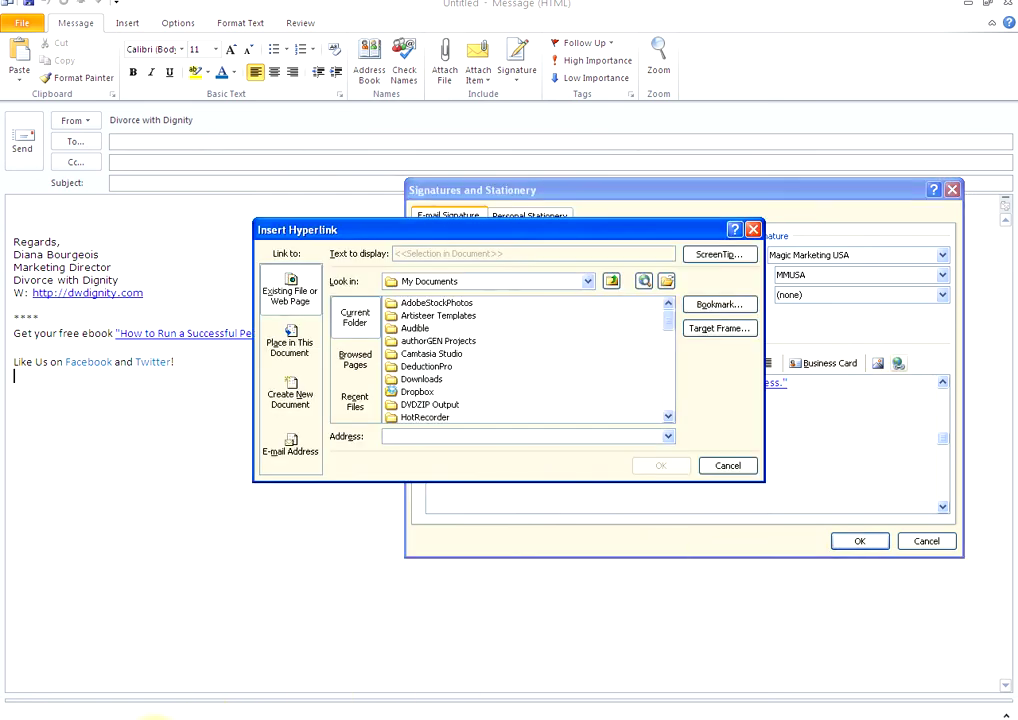
Step: Switch to Firefox and copy the web address of the Divorce With Dignity Twitter page
{"action": "key", "text": "alt+Tab"}
{"action": "left_click", "coordinate": [365, 40]}
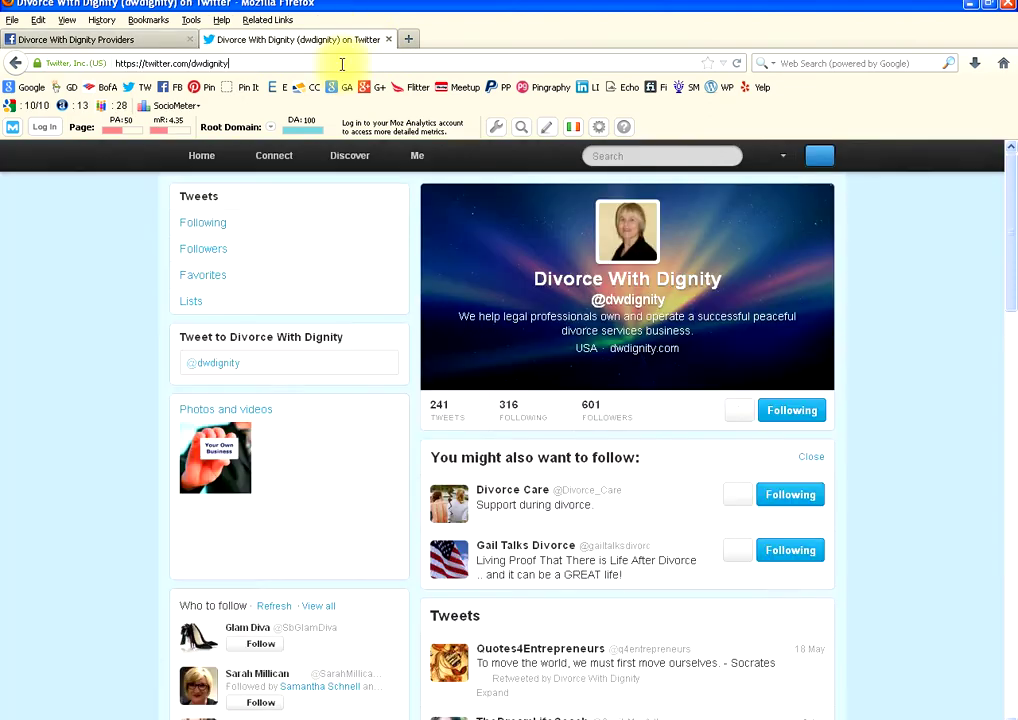
{"action": "left_click", "coordinate": [312, 65]}
{"action": "key", "text": "ctrl+c"}
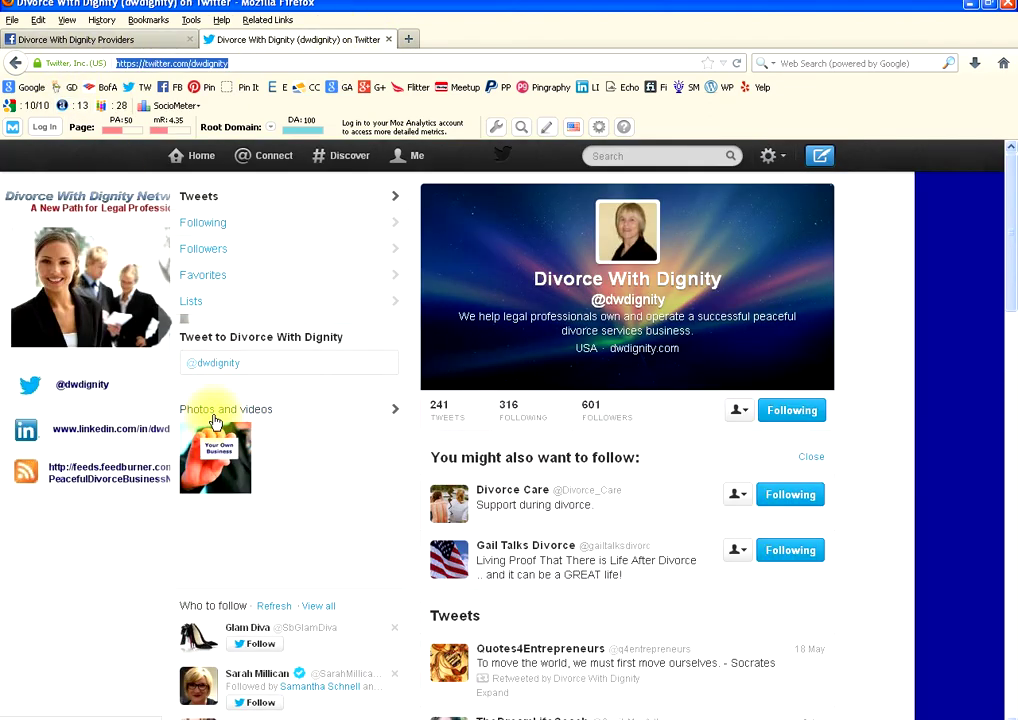
{"action": "right_click", "coordinate": [168, 64]}
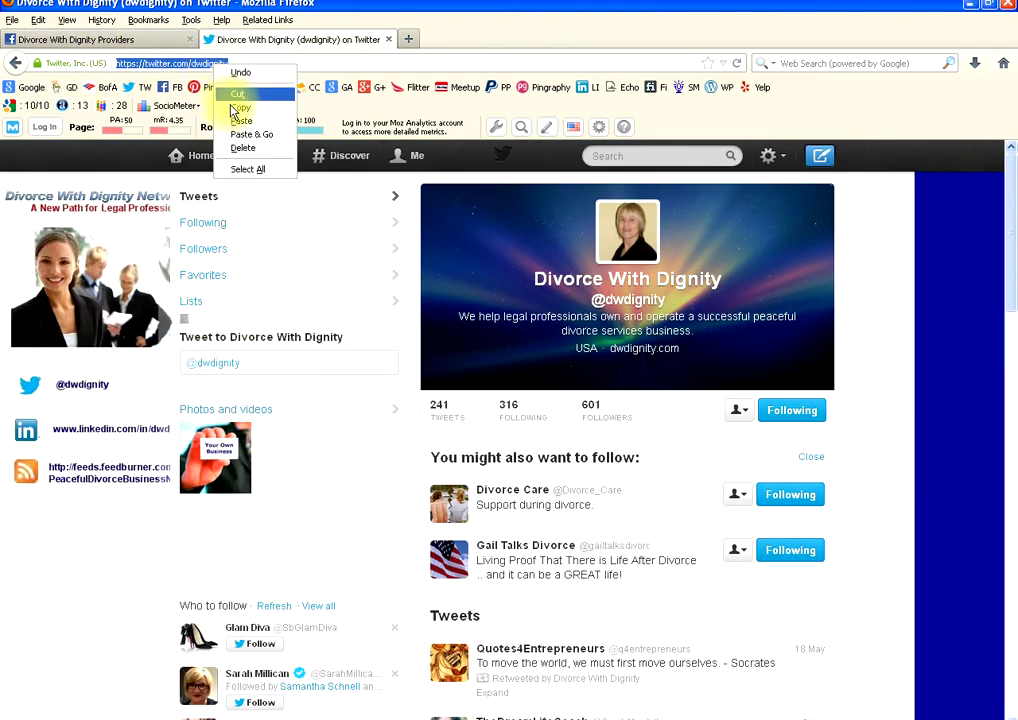
{"action": "left_click", "coordinate": [200, 95]}
{"action": "key", "text": "alt+Tab"}
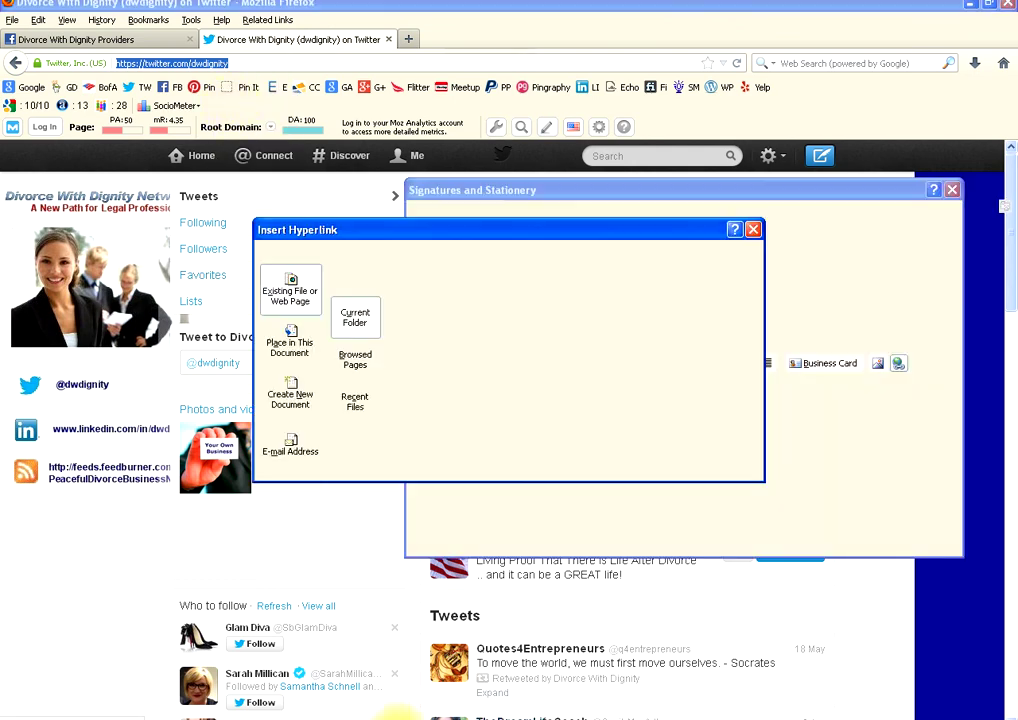
{"action": "left_click", "coordinate": [547, 434]}
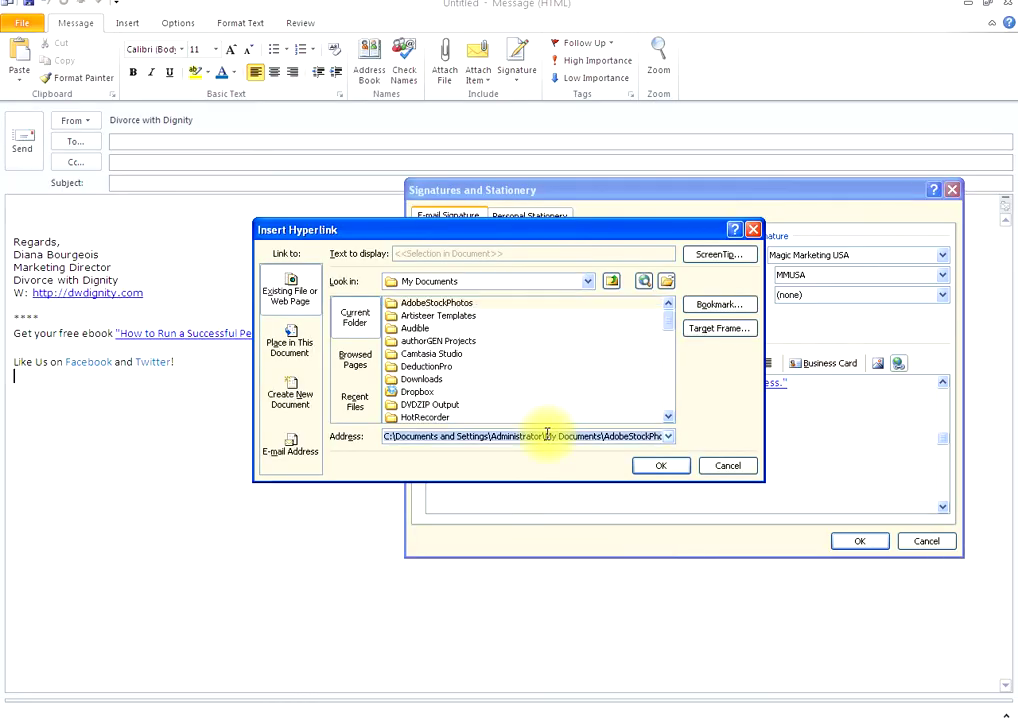
{"action": "right_click", "coordinate": [547, 434]}
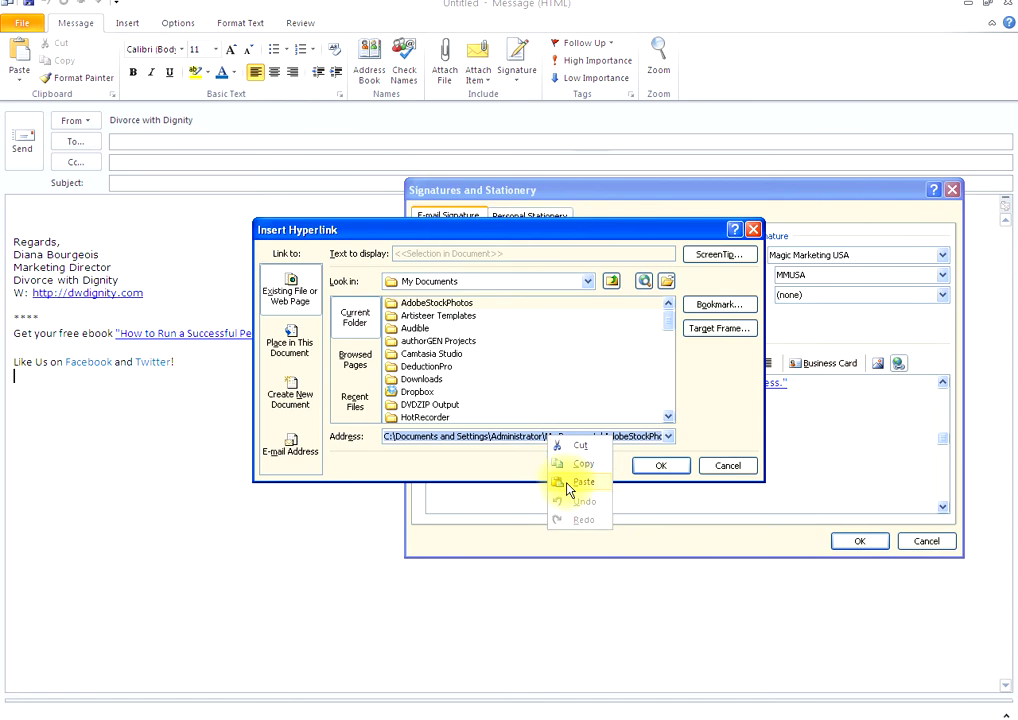
{"action": "left_click", "coordinate": [567, 483]}
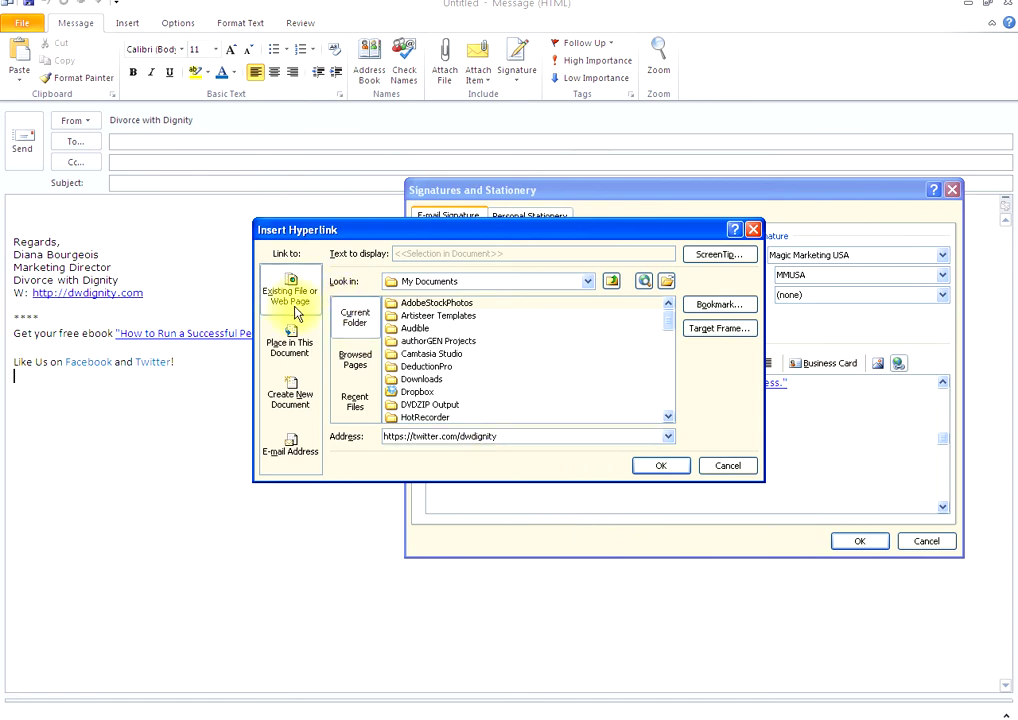
Step: Set the Twitter hyperlink's target frame to New window, and accept the hyperlink and the signature changes
{"action": "left_click", "coordinate": [720, 328]}
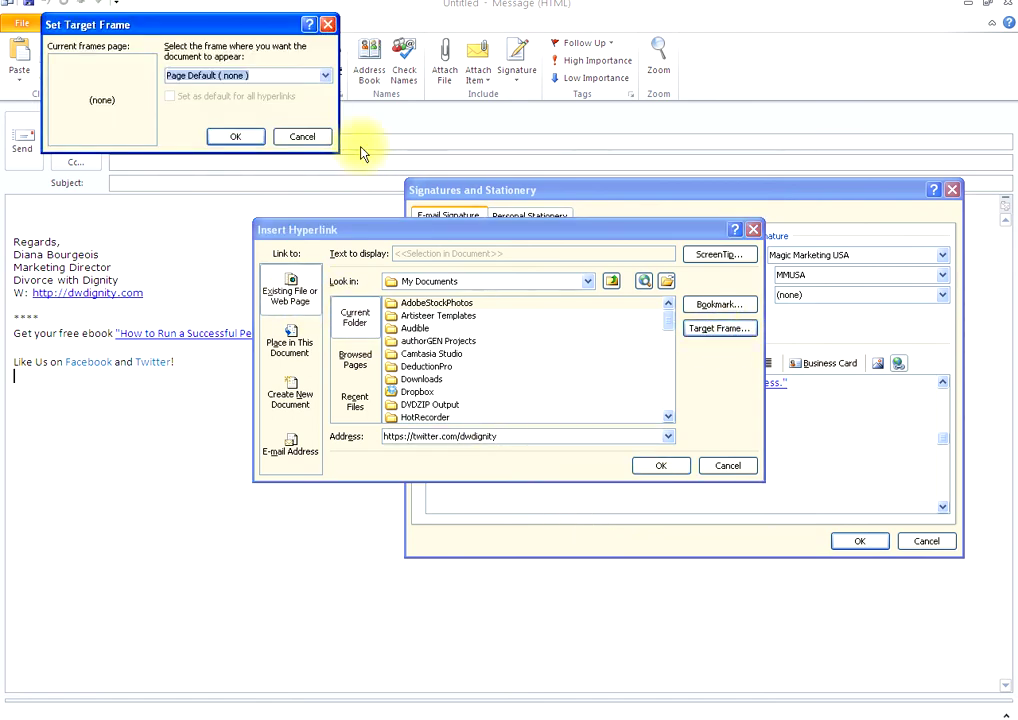
{"action": "left_click", "coordinate": [324, 75]}
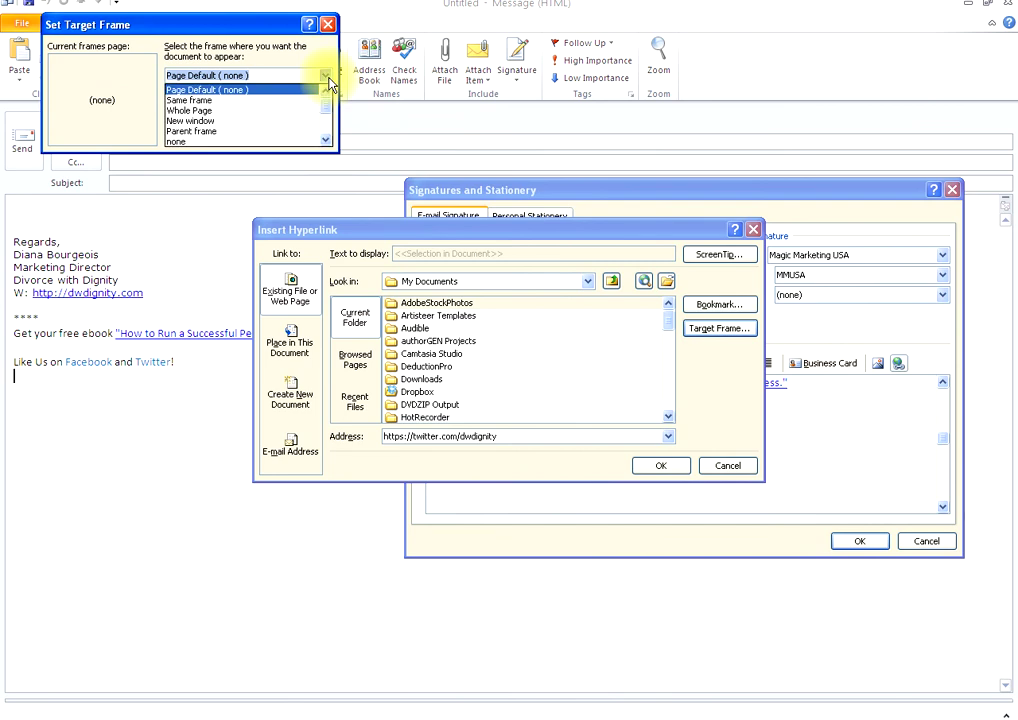
{"action": "left_click", "coordinate": [277, 121]}
{"action": "left_click", "coordinate": [238, 136]}
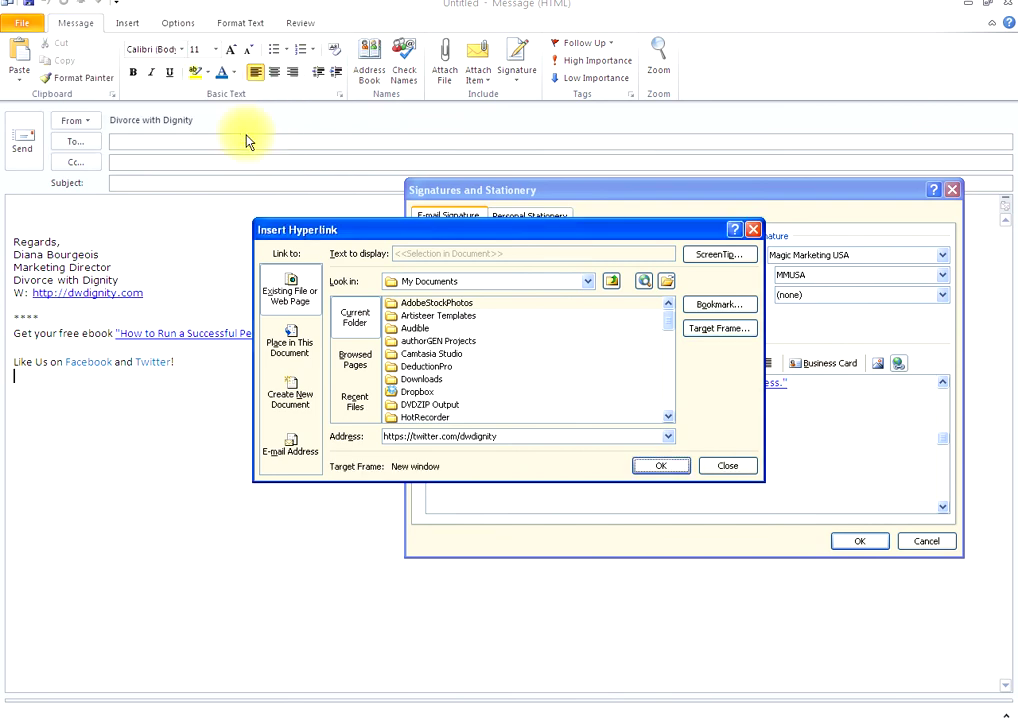
{"action": "left_click", "coordinate": [674, 467]}
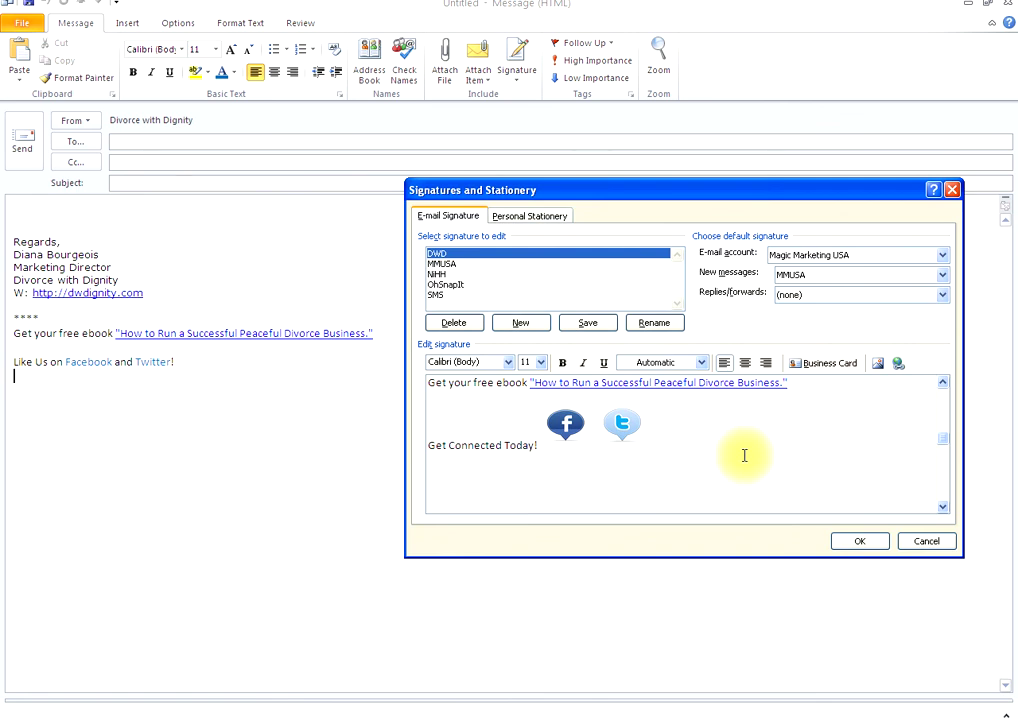
{"action": "left_click", "coordinate": [859, 541]}
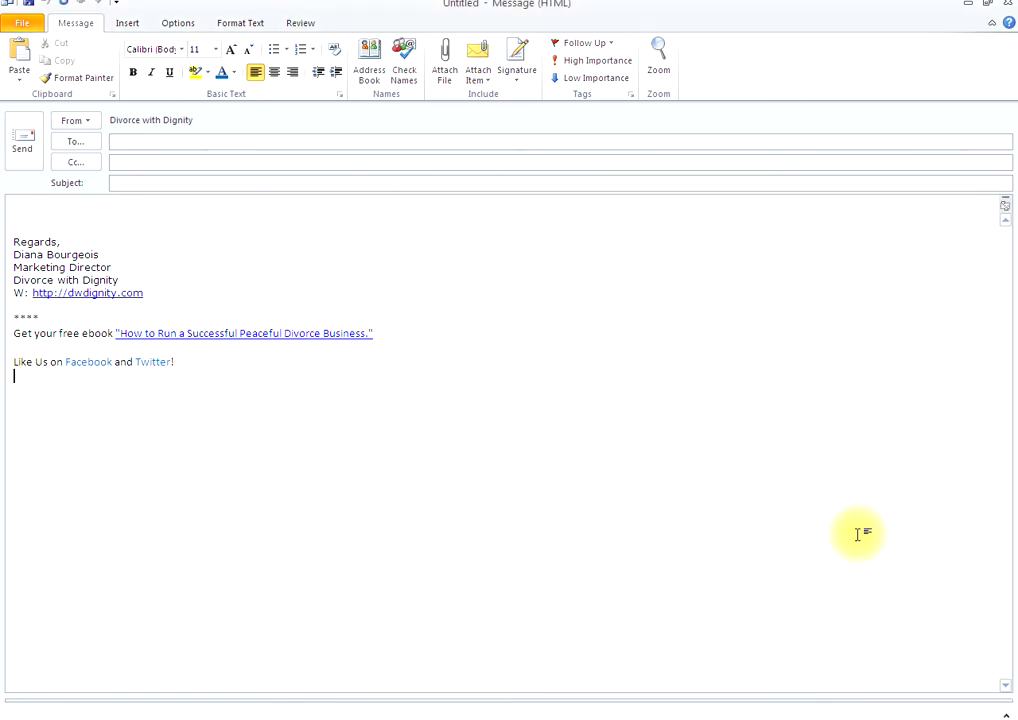
Step: Close the untitled message without sending it and create a new e-mail from the Divorce with Dignity inbox in Outlook
{"action": "left_click", "coordinate": [1006, 6]}
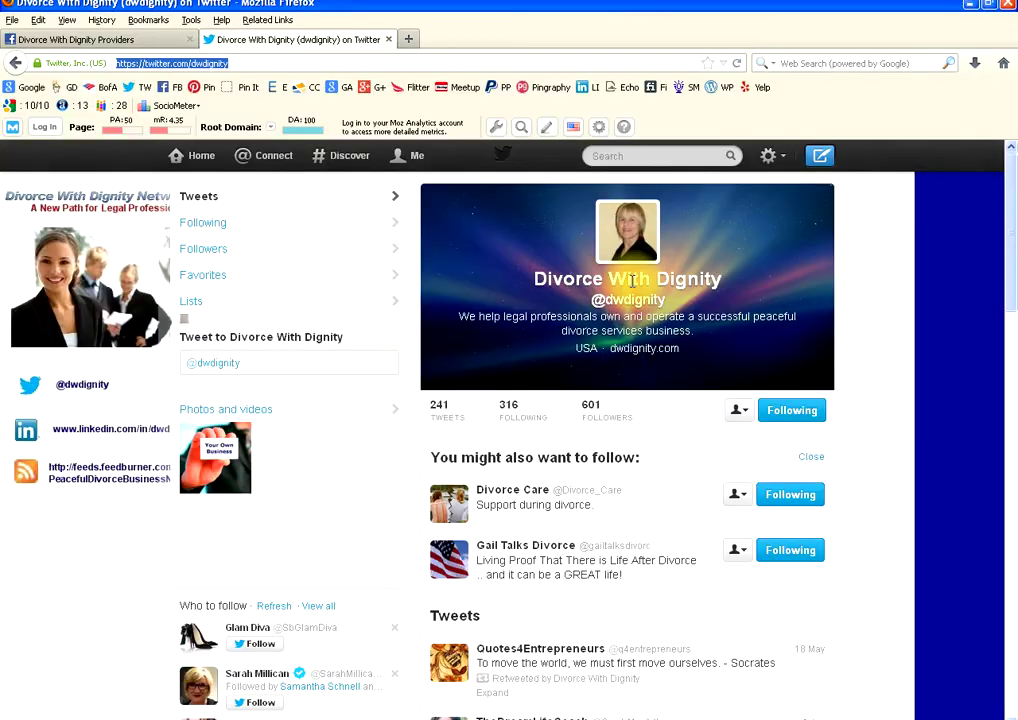
{"action": "left_click", "coordinate": [262, 717]}
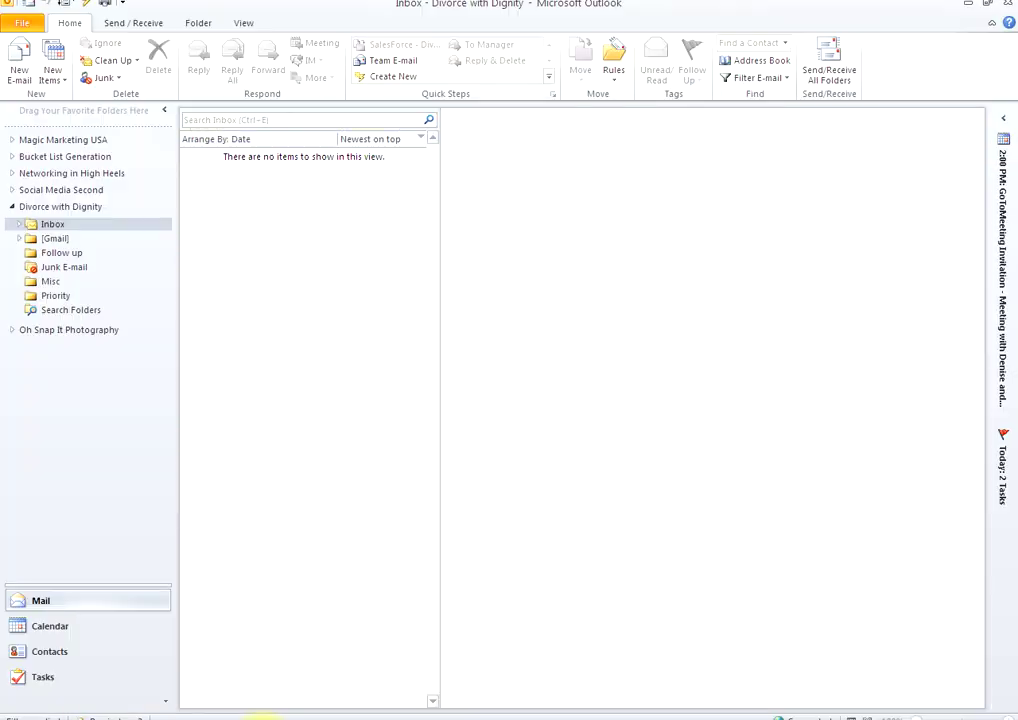
{"action": "left_click", "coordinate": [30, 70]}
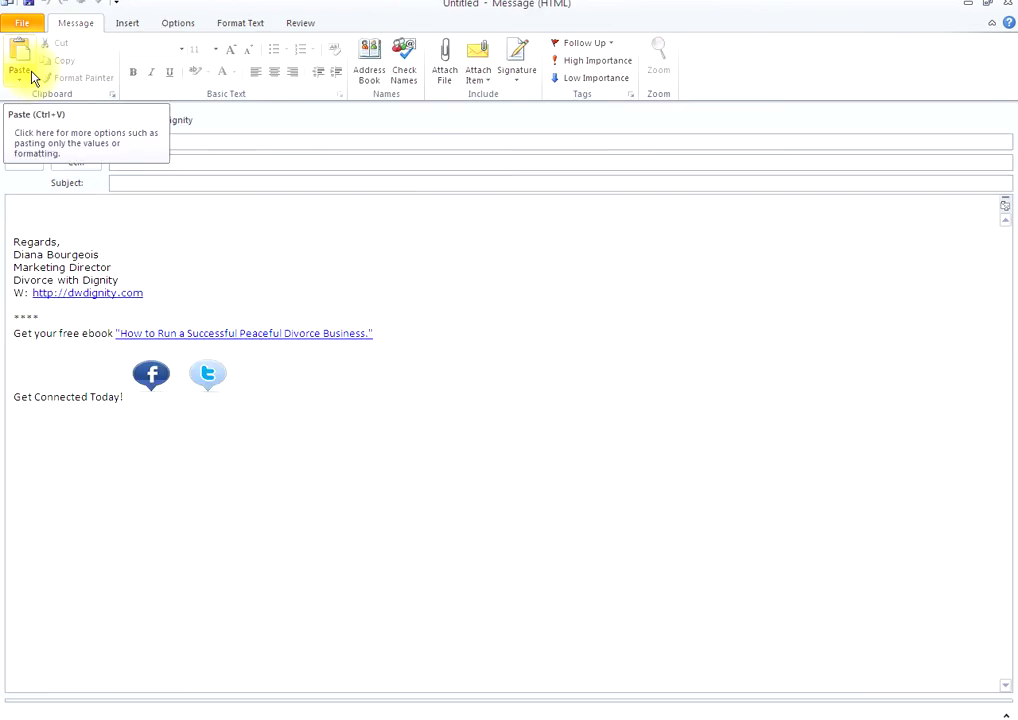